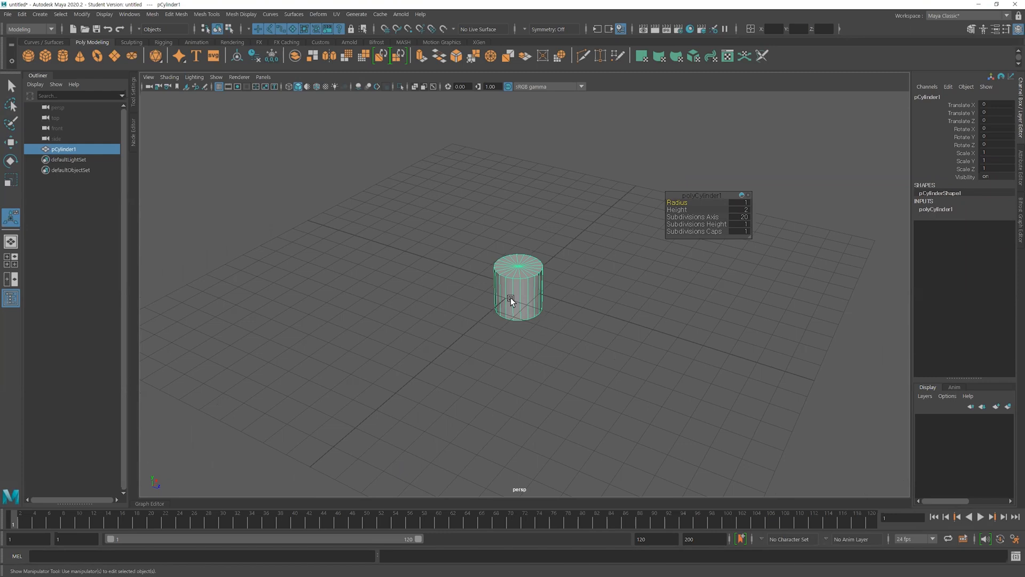
Set the cylinder's axis subdivisions to 3
alt+right_drag(475, 329, 653, 342)
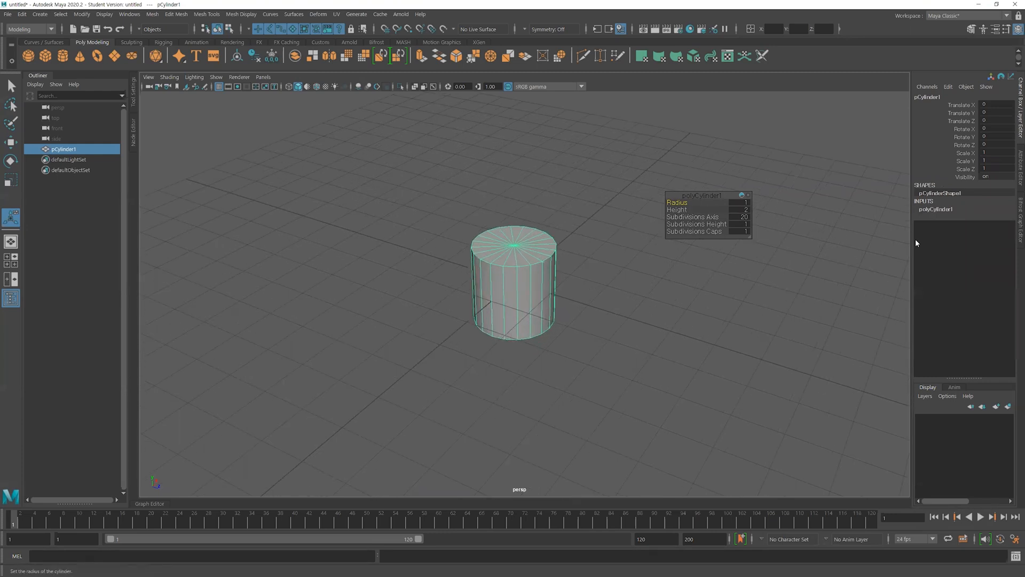
click(932, 209)
double_click(988, 233)
text(3)
key(Return)
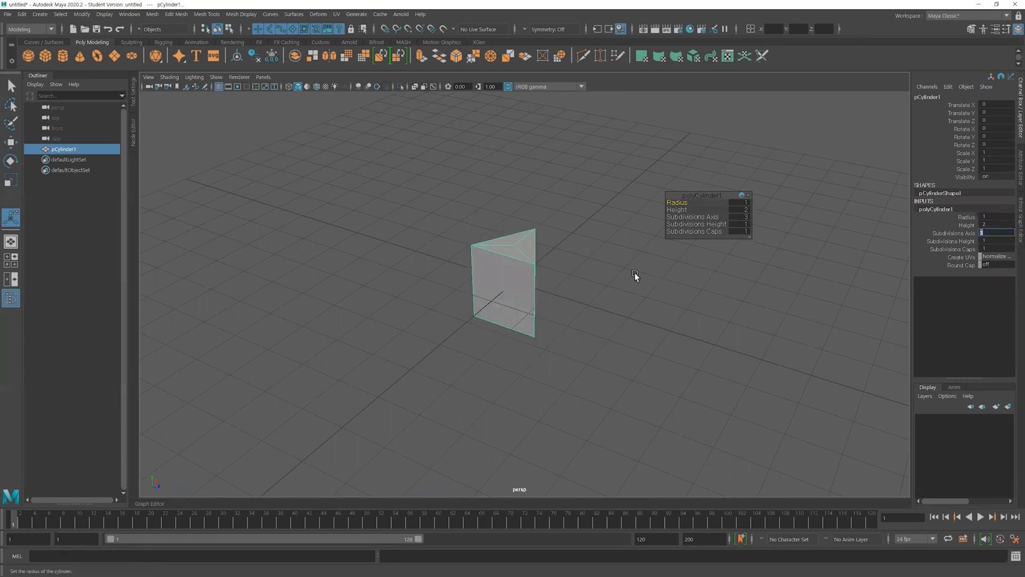
Duplicate the triangular prism and move the copy about 6 units along negative Z
alt+right_drag(566, 282, 528, 288)
alt+drag(528, 288, 359, 258)
click(549, 293)
key(ctrl+d)
key(w)
Set the original prism's axis subdivisions to 4
click(536, 292)
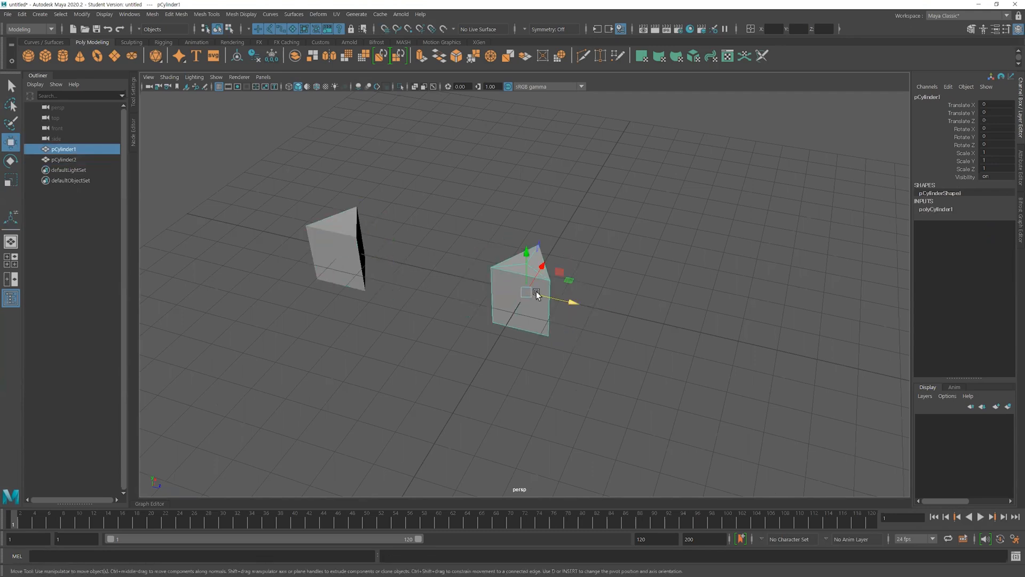
click(939, 209)
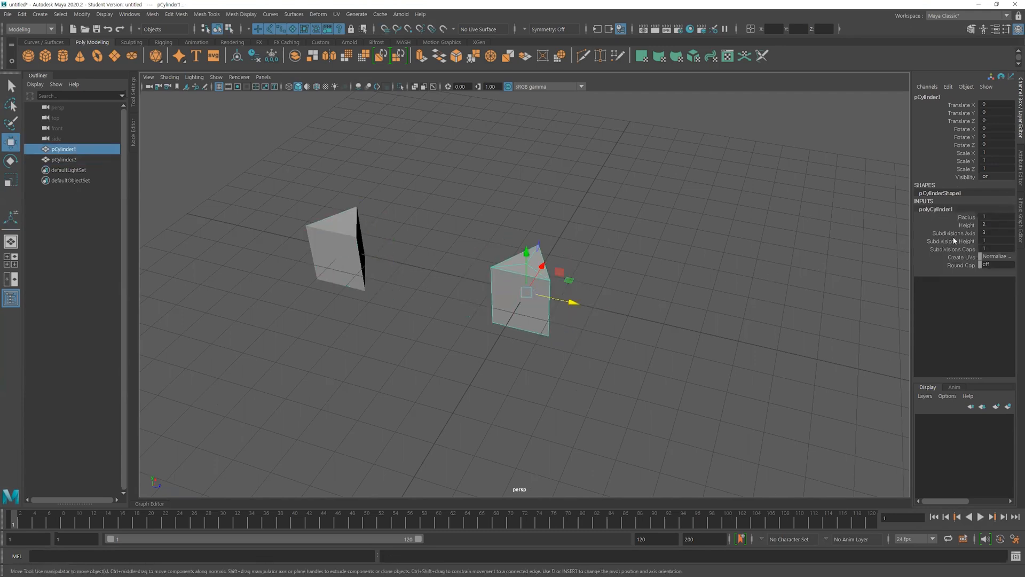
double_click(986, 234)
text(4)
key(Return)
Duplicate the four-sided prism and move the copy about 3 units along negative Z
click(676, 395)
click(549, 303)
key(ctrl+d)
drag(574, 301, 461, 286)
Set the original four-sided prism's axis subdivisions to 5
alt+right_drag(481, 311, 586, 335)
alt+middle_drag(586, 335, 606, 360)
click(575, 345)
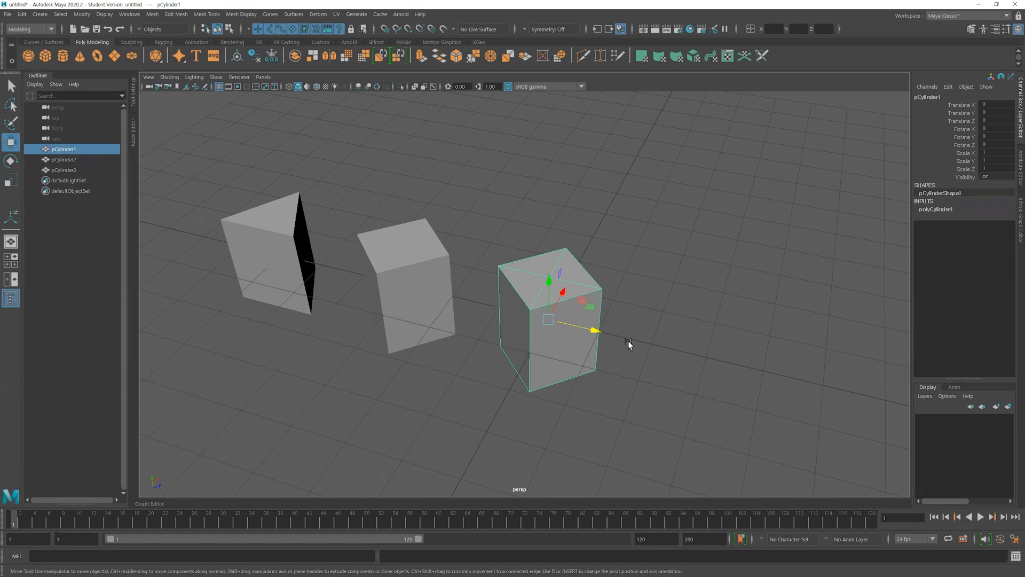
click(944, 209)
click(995, 233)
text(5)
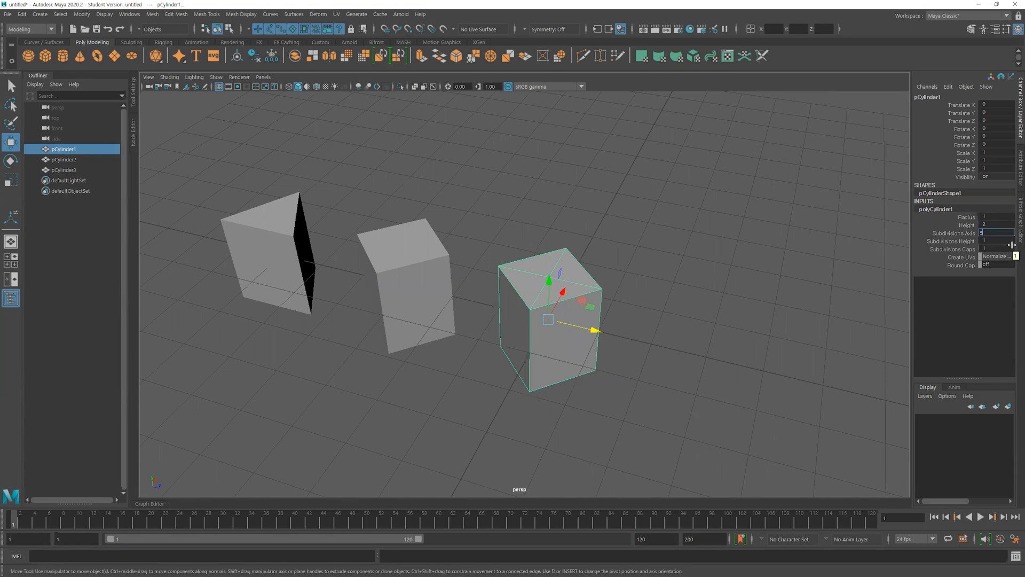
key(Return)
Duplicate the pentagonal prism and move the copy about 3.7 units along positive Z
alt+drag(582, 338, 570, 350)
alt+right_drag(570, 350, 539, 371)
click(539, 384)
click(551, 352)
shift+drag(583, 339, 746, 380)
Set the original pentagonal prism's axis subdivisions to 6
click(568, 331)
click(935, 208)
double_click(996, 234)
text(6)
key(Return)
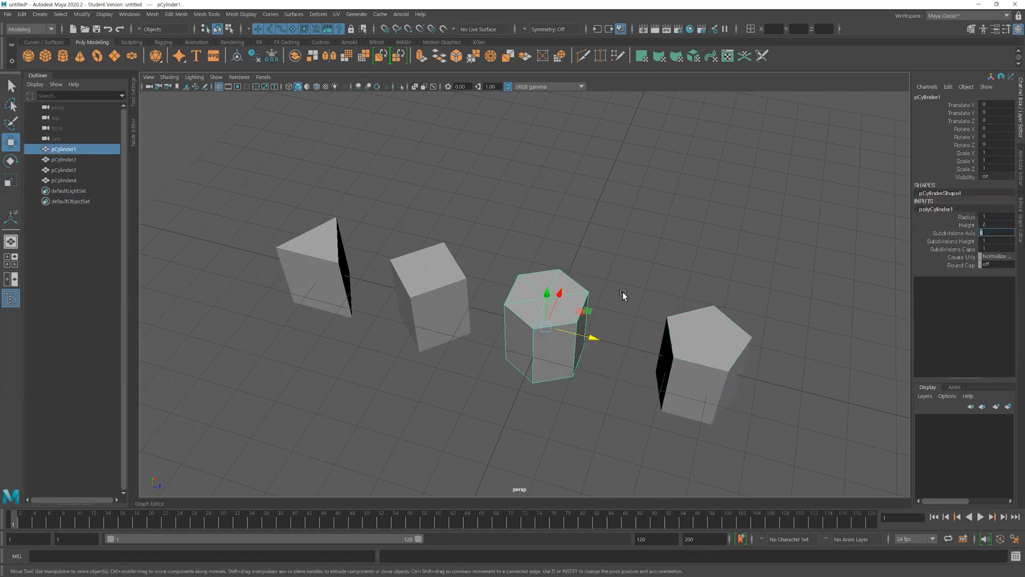
Duplicate the hexagonal prism, place the copy about 6.9 units along positive Z, and move the original about 5 units out of the row along X
alt+right_drag(703, 299, 570, 280)
shift+drag(582, 324, 764, 367)
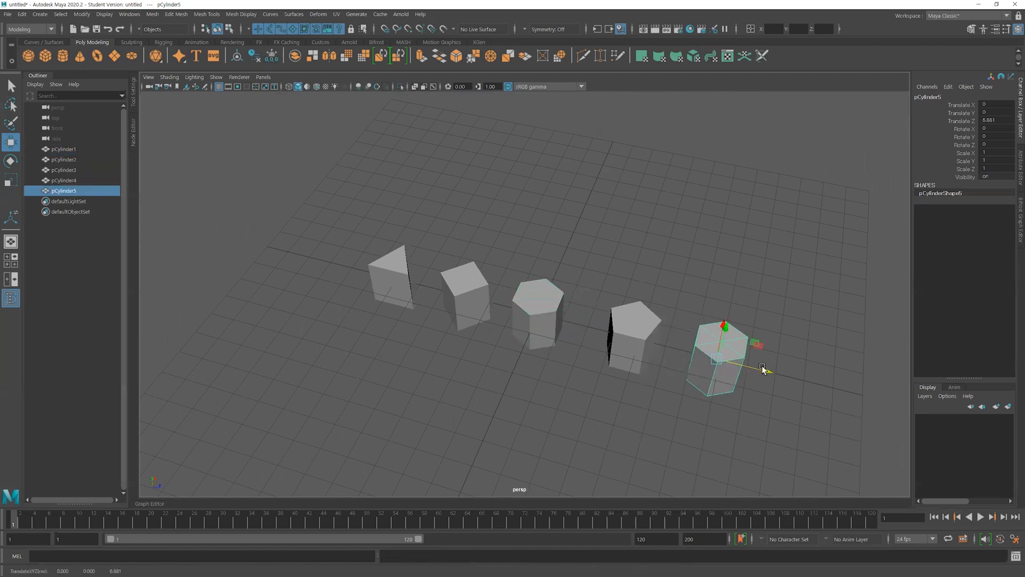
click(530, 324)
drag(553, 284, 595, 211)
click(656, 263)
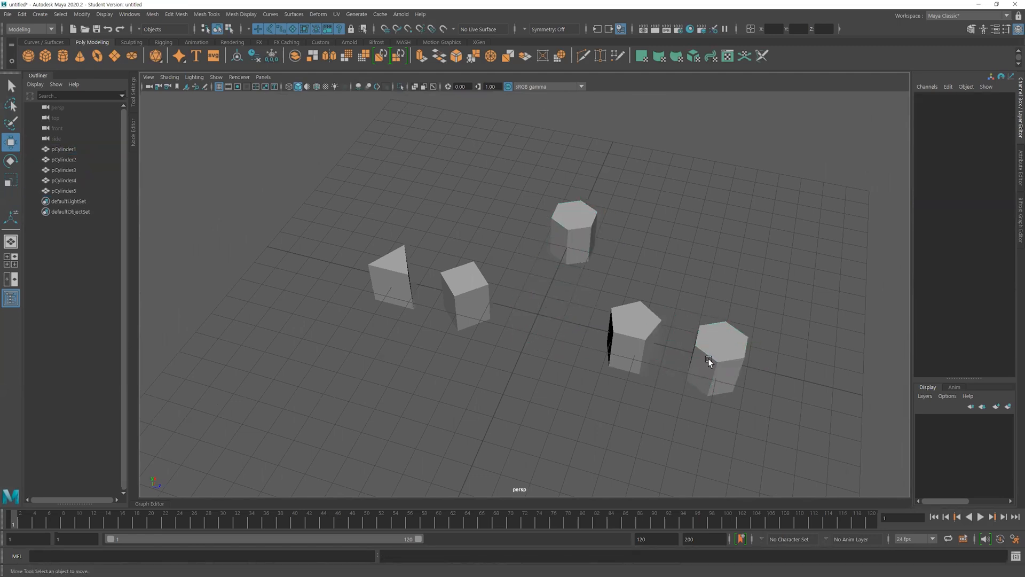
Select the triangular prism and switch it to edge selection
alt+right_drag(708, 358, 579, 359)
alt+middle_drag(578, 359, 517, 341)
alt+right_drag(517, 341, 531, 358)
click(330, 273)
alt+middle_drag(532, 357, 617, 380)
alt+right_drag(618, 380, 646, 384)
alt+drag(329, 326, 343, 324)
click(343, 324)
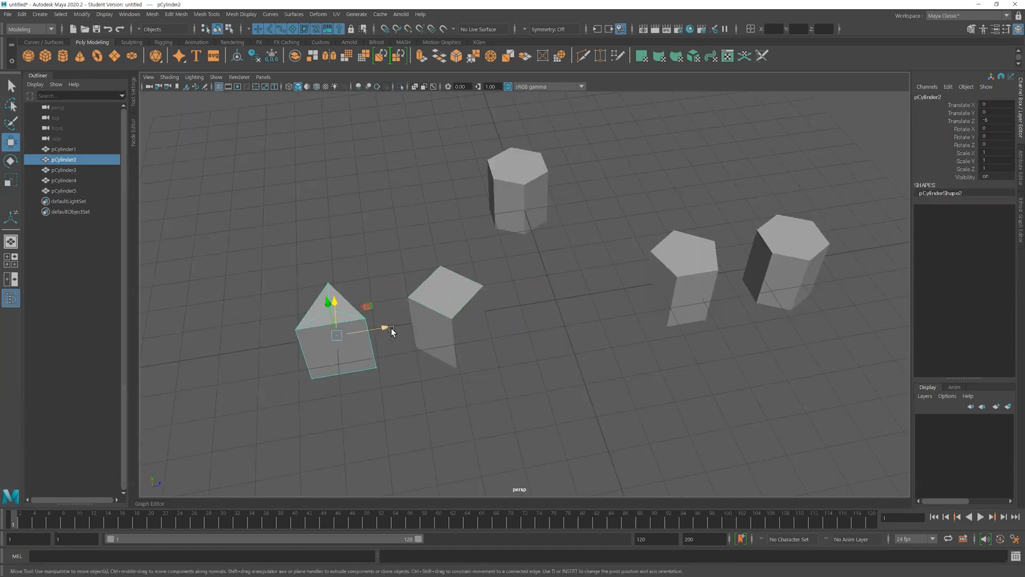
alt+middle_drag(391, 328, 508, 324)
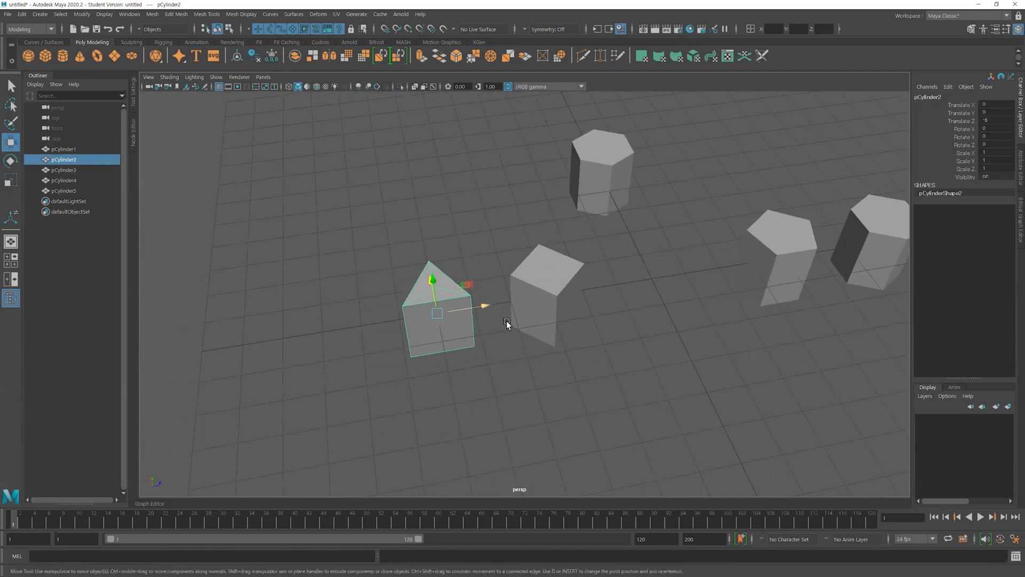
click(452, 287)
alt+drag(447, 300, 446, 363)
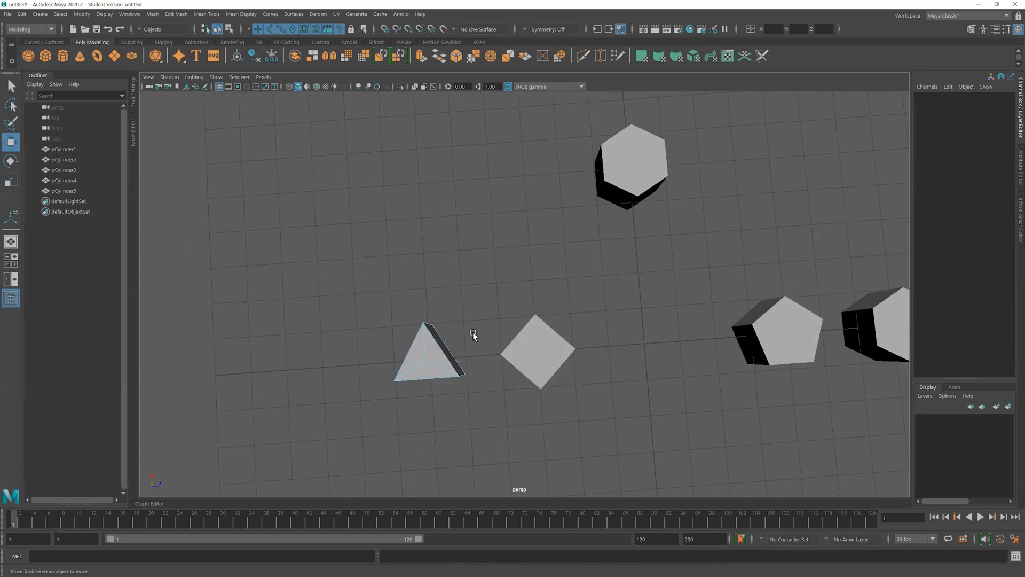
Show the prisms in the top view with wireframe on shaded display
key(space)
key(space)
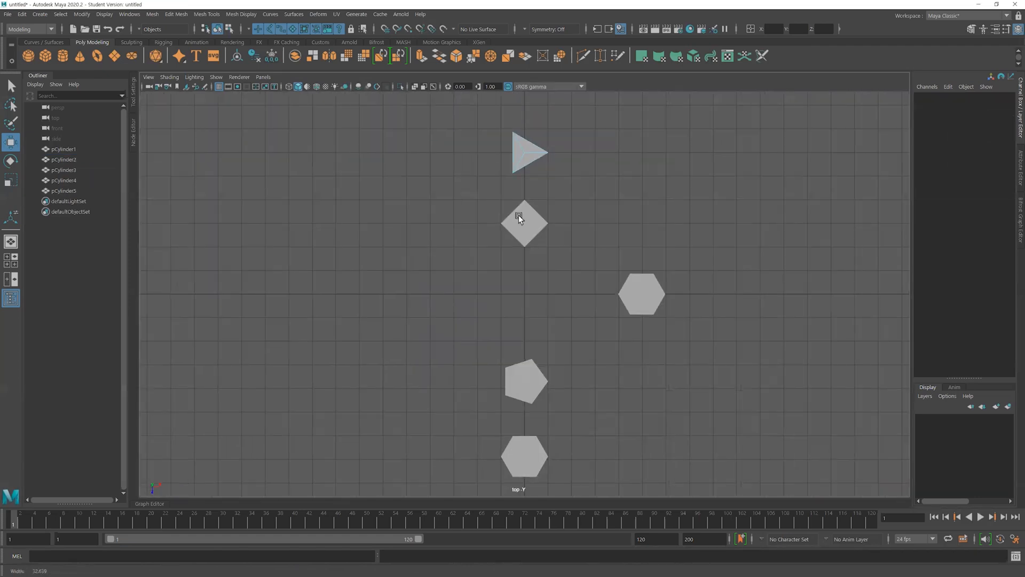
alt+middle_drag(518, 214, 465, 188)
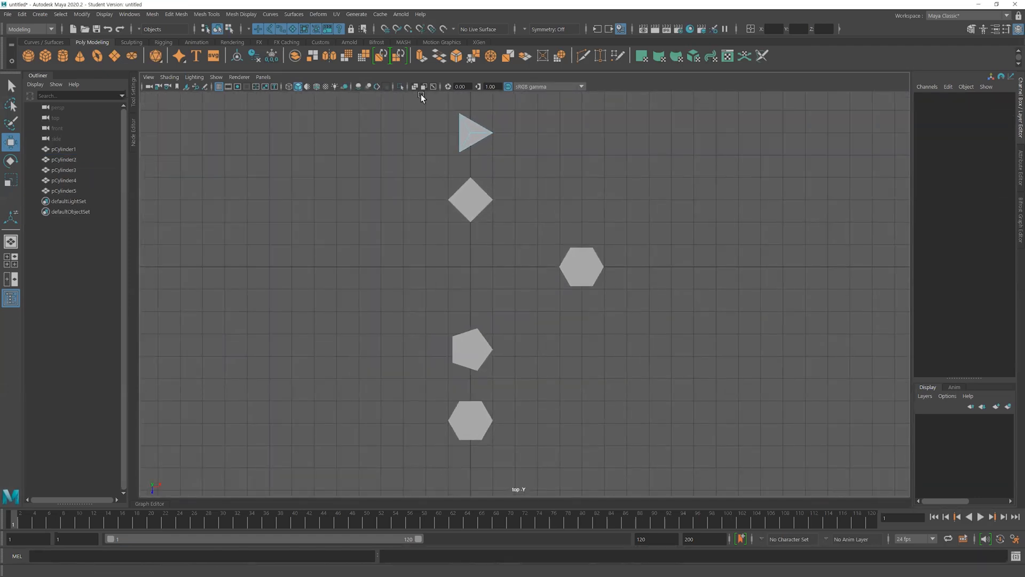
click(316, 86)
click(316, 87)
Delete the triangular prism's interior cap edges so that each cap becomes a single face
alt+right_drag(374, 195, 394, 202)
alt+middle_drag(394, 201, 385, 199)
drag(458, 124, 543, 142)
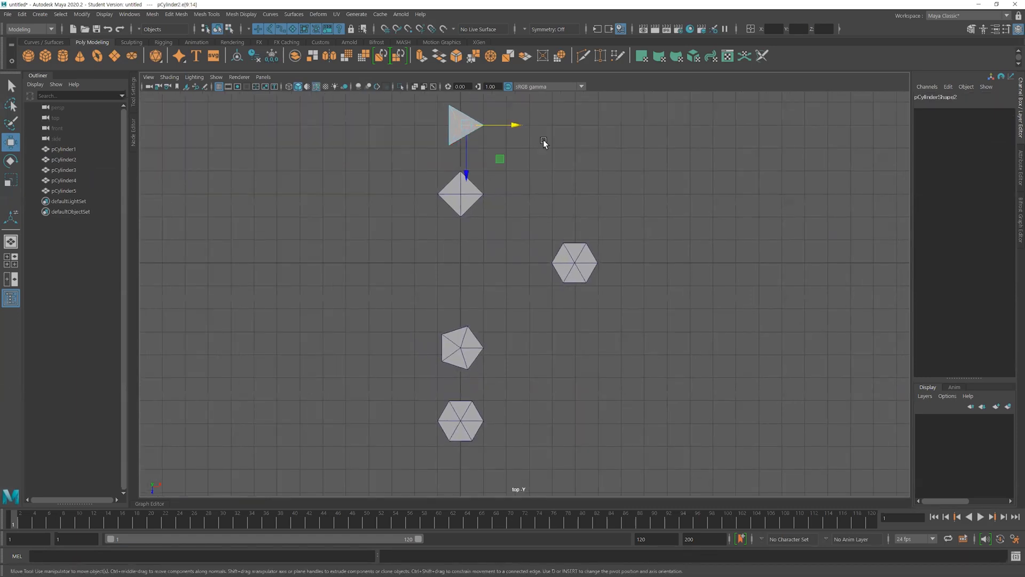
key(Delete)
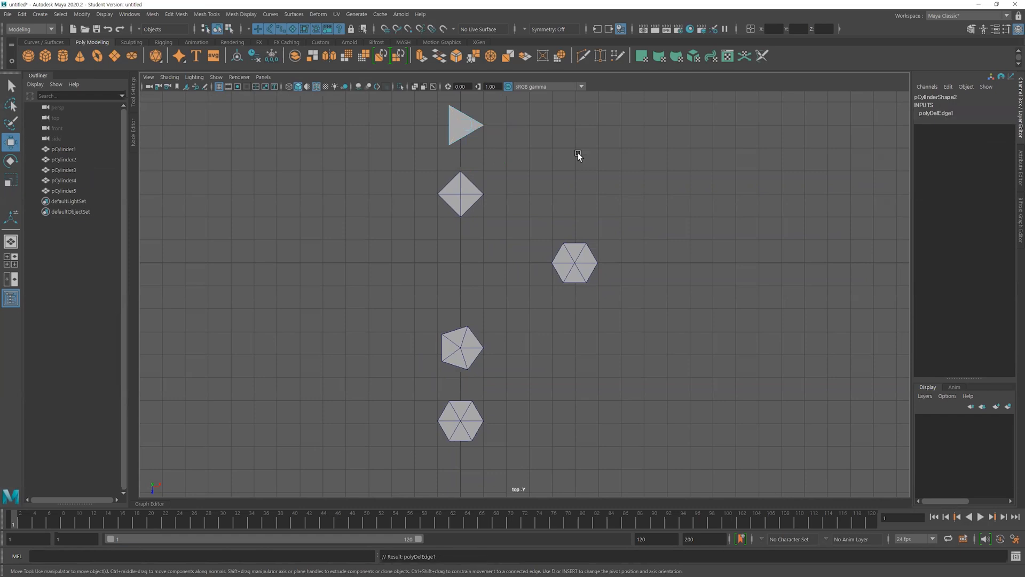
Delete the interior cap edges of the four-sided prism
click(458, 203)
scroll(465, 199, up, 1)
right_drag(457, 176, 458, 148)
drag(442, 172, 473, 185)
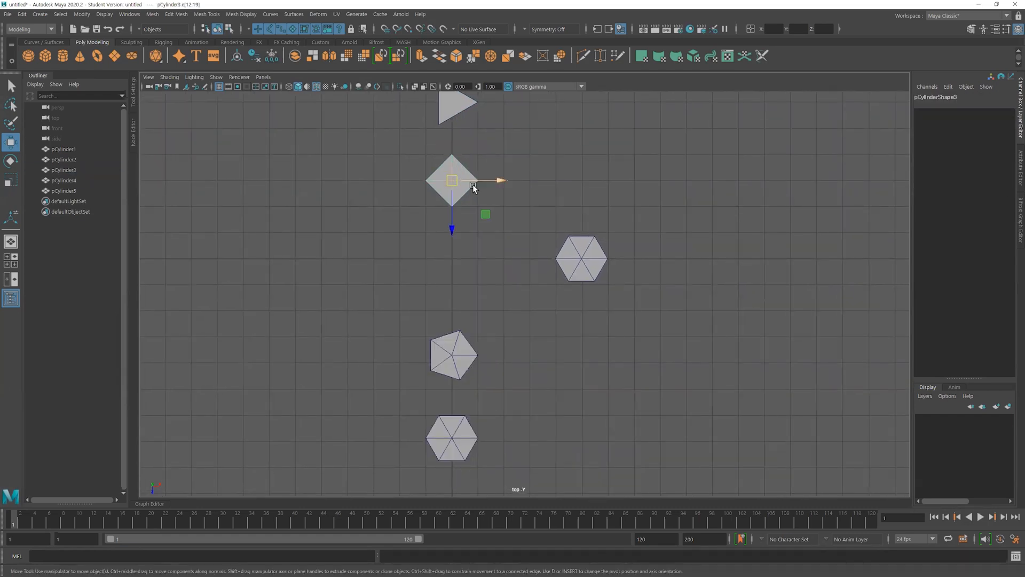
key(Delete)
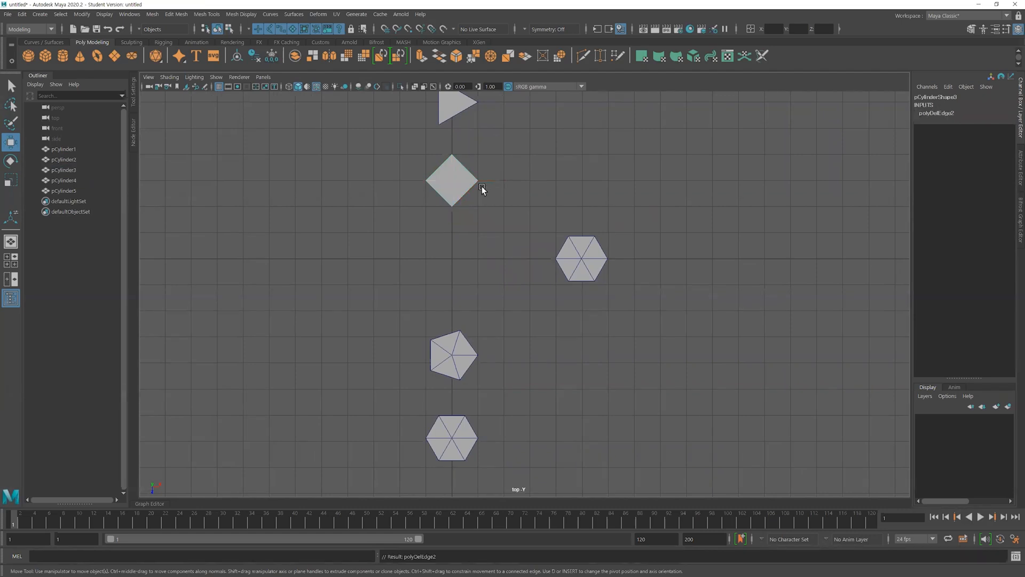
Delete the interior cap edges of the pentagonal prism
click(454, 355)
right_drag(457, 350, 458, 252)
drag(461, 364, 446, 341)
key(Delete)
Delete the interior cap edges of the hexagonal prism at the end of the row
click(455, 442)
right_drag(455, 442, 461, 255)
double_click(448, 433)
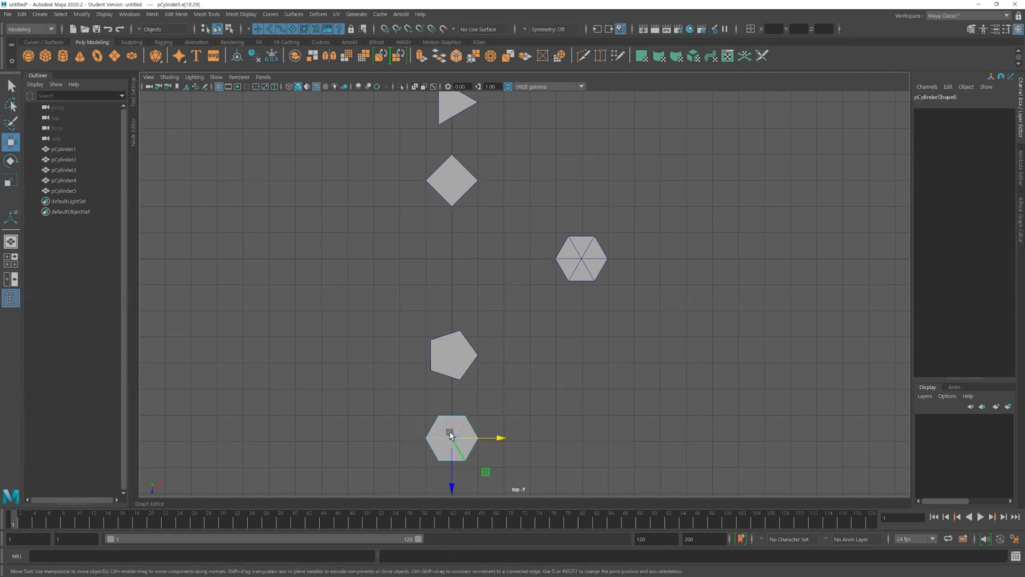
key(Delete)
click(559, 383)
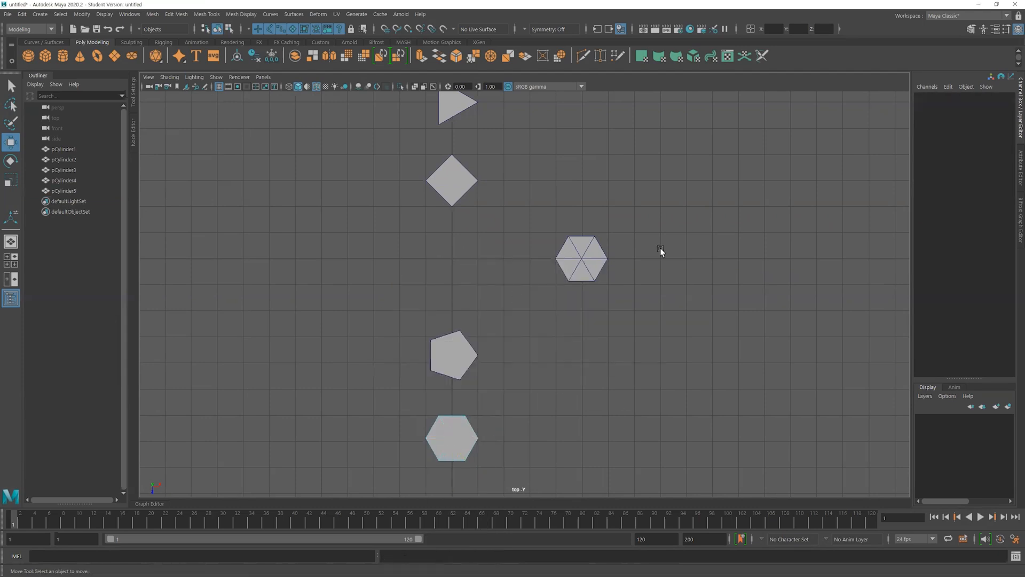
Return to the perspective view in object selection mode and show wireframe on shaded display there
key(space)
key(space)
scroll(693, 285, down, 3)
alt+drag(693, 285, 590, 303)
key(F8)
key(F8)
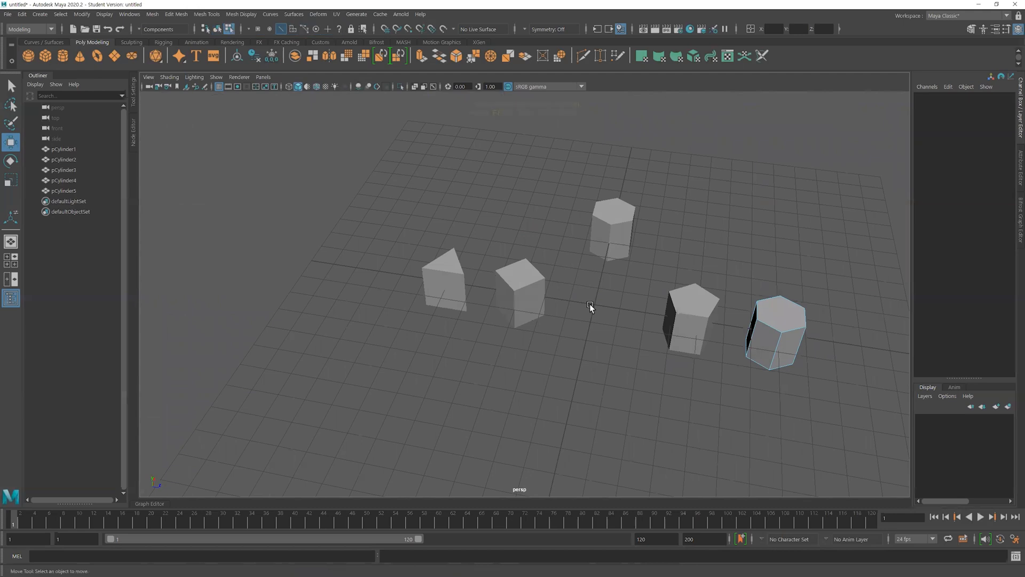
alt+drag(597, 341, 504, 265)
alt+middle_drag(505, 264, 480, 263)
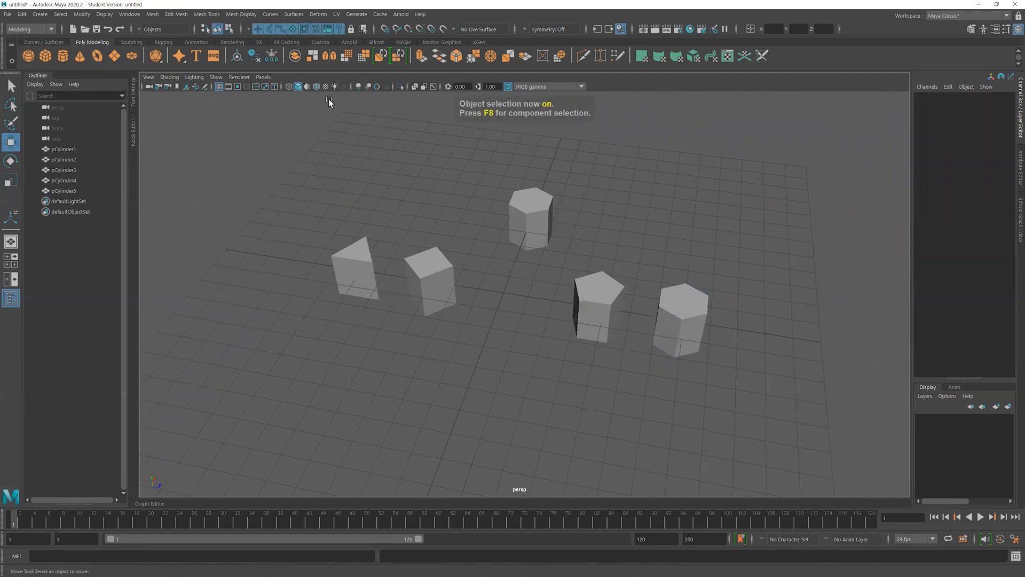
click(318, 88)
alt+drag(340, 184, 406, 165)
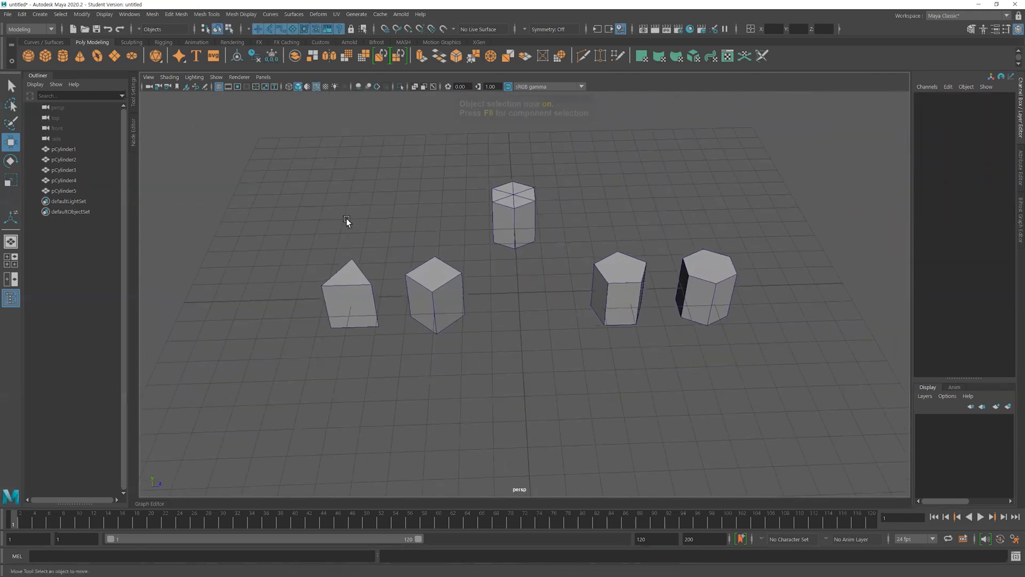
Apply Smooth to the triangular prism
click(350, 302)
alt+middle_drag(430, 307, 397, 340)
alt+right_drag(343, 335, 353, 337)
key(q)
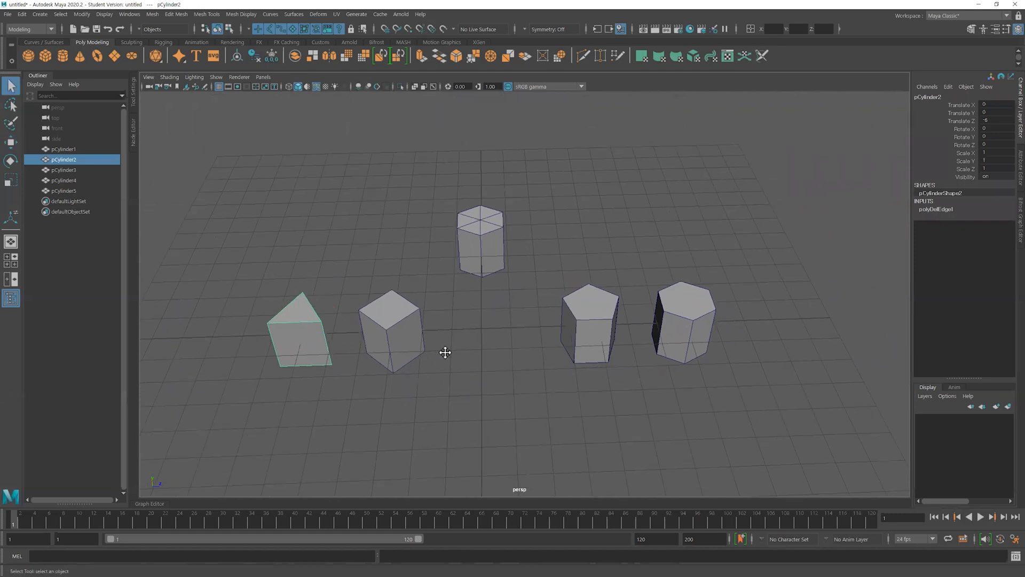
alt+drag(444, 352, 429, 352)
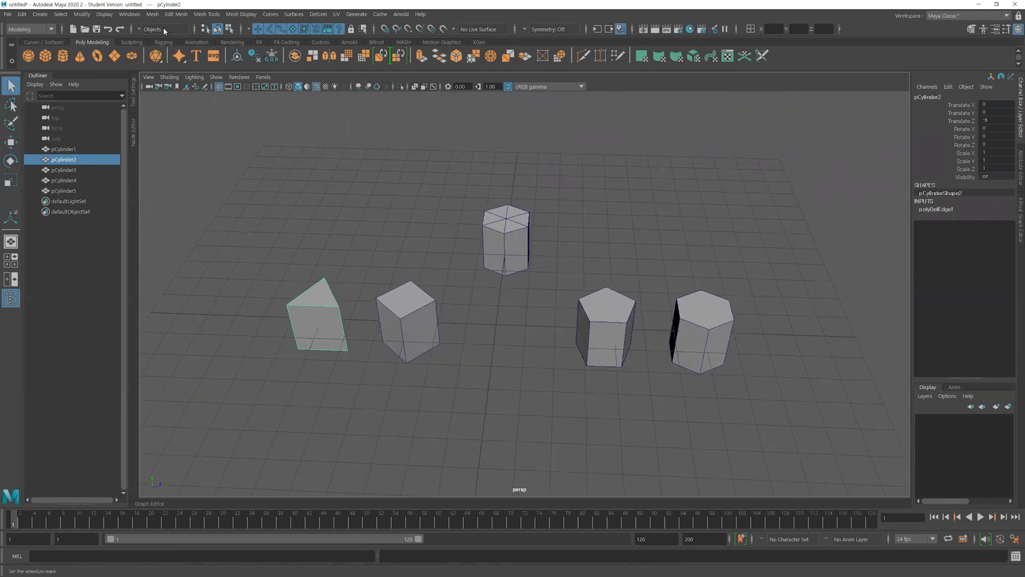
click(152, 14)
click(181, 131)
Apply the same Smooth operation to the four-sided, pentagonal and end hexagonal prisms
alt+drag(294, 213, 416, 211)
key(t)
click(458, 275)
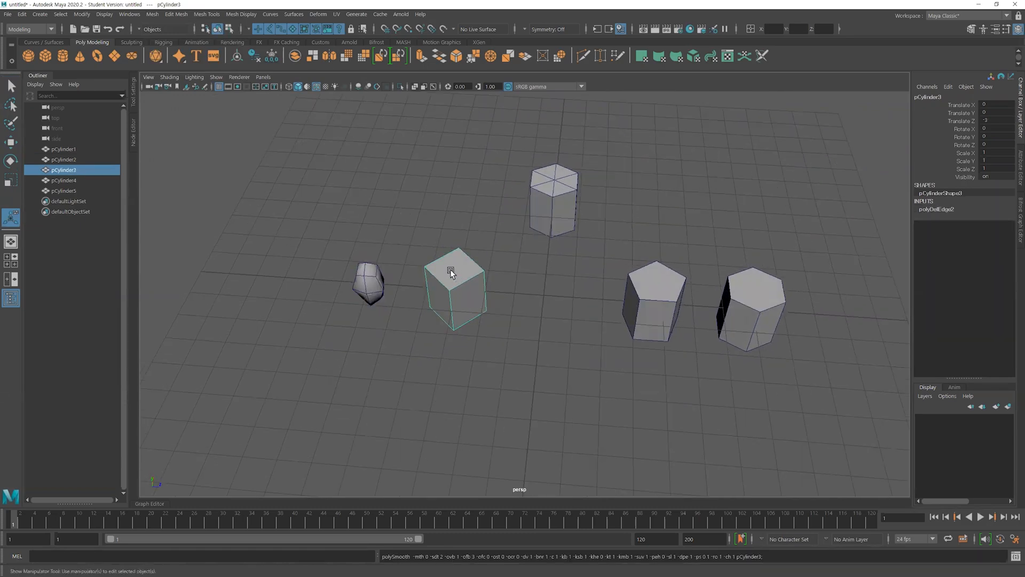
key(g)
click(668, 315)
key(g)
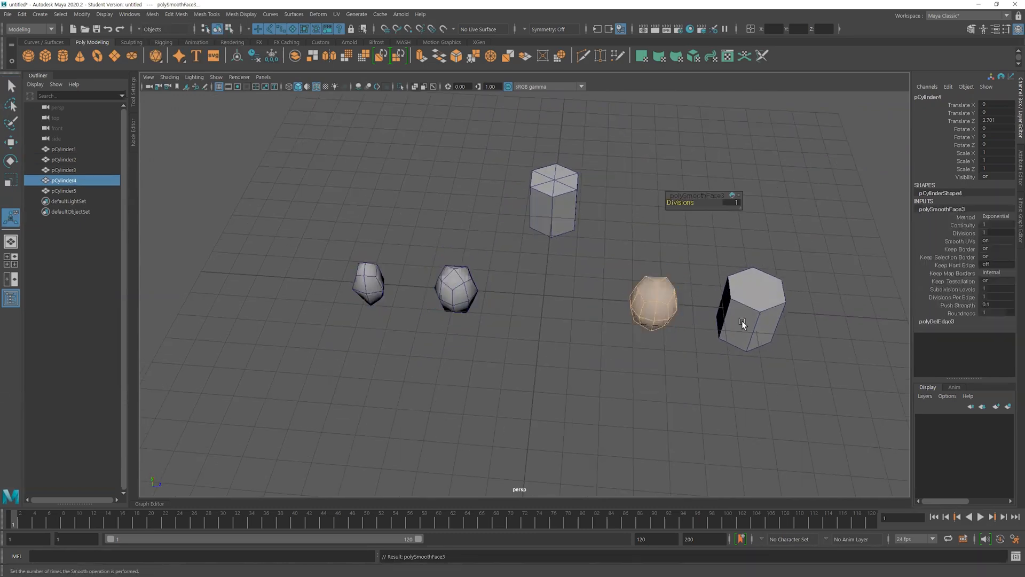
click(753, 317)
key(g)
click(661, 347)
Set the Smooth divisions to 2 on each of the four smoothed shapes
mouse_move(661, 347)
alt+mouse_down()
mouse_move(487, 325)
mouse_move(578, 325)
mouse_move(665, 355)
alt+mouse_up()
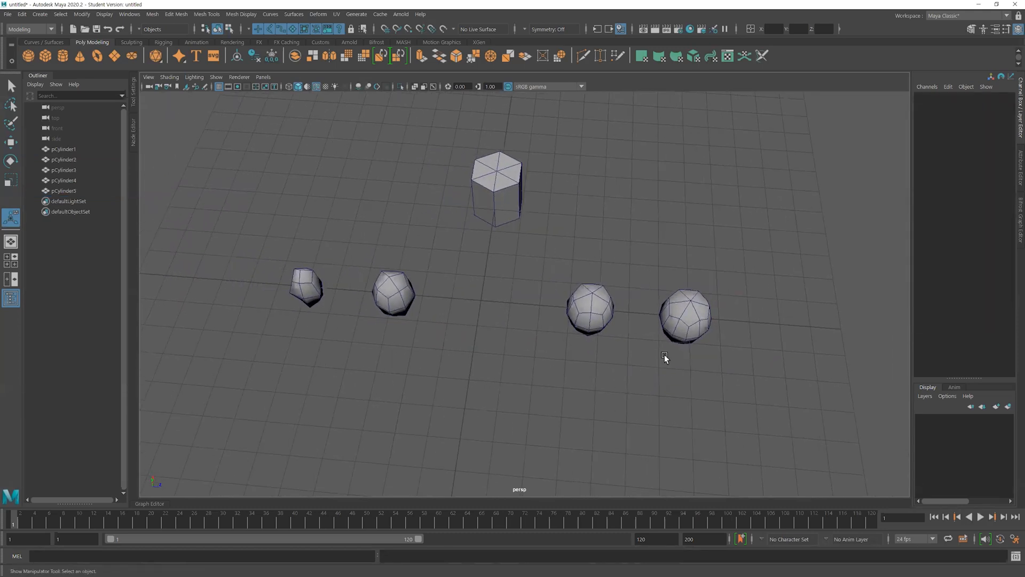
click(305, 289)
key(g)
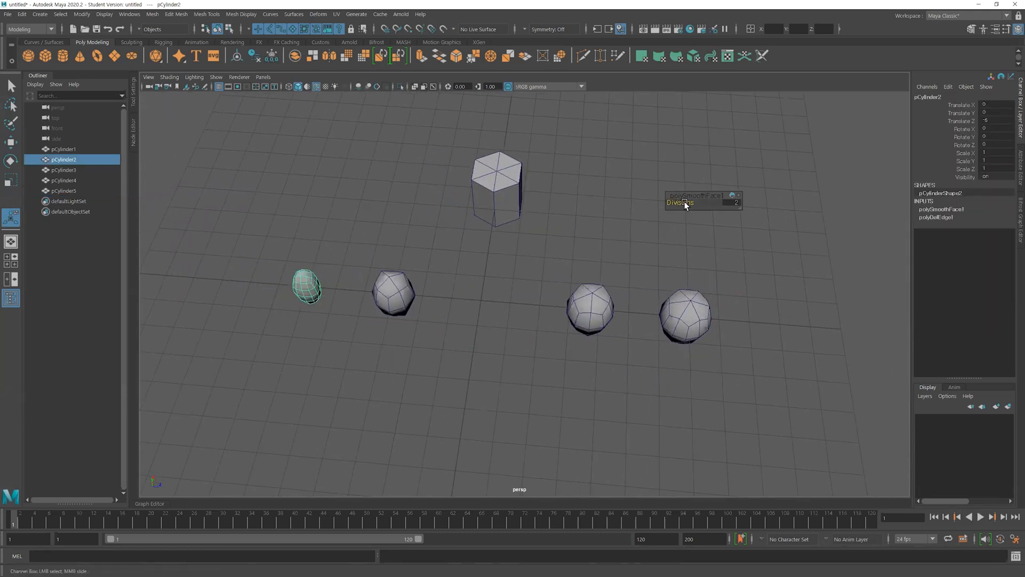
click(399, 289)
drag(683, 203, 686, 202)
click(598, 297)
click(683, 330)
click(607, 240)
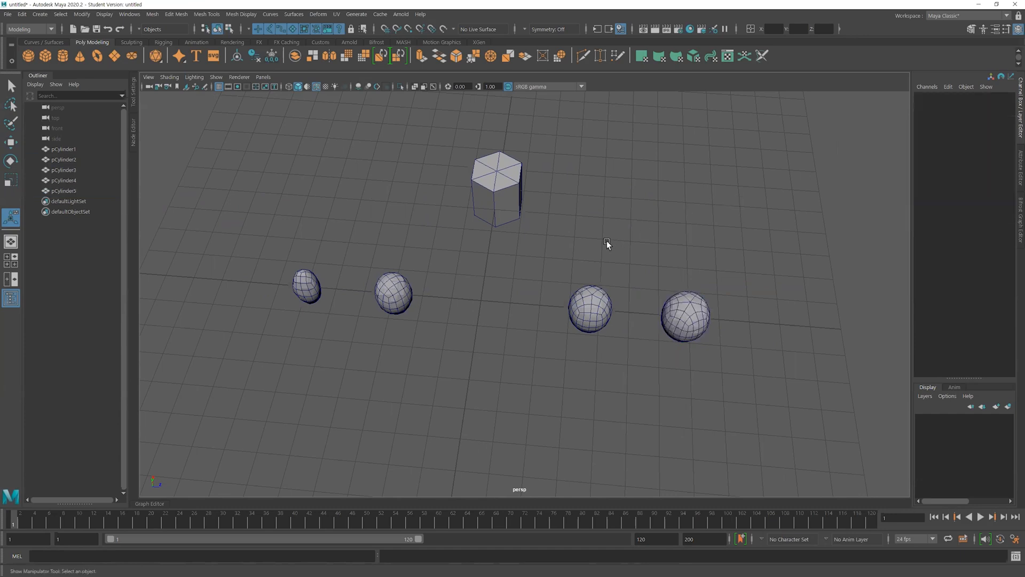
Move the four smoothed shapes closer together along the Z axis
alt+right_drag(509, 254, 483, 210)
alt+middle_drag(483, 211, 453, 160)
alt+right_drag(453, 160, 422, 231)
alt+drag(421, 230, 427, 245)
alt+middle_drag(590, 303, 619, 317)
drag(308, 265, 507, 291)
key(w)
drag(551, 244, 694, 312)
drag(641, 284, 567, 282)
click(610, 284)
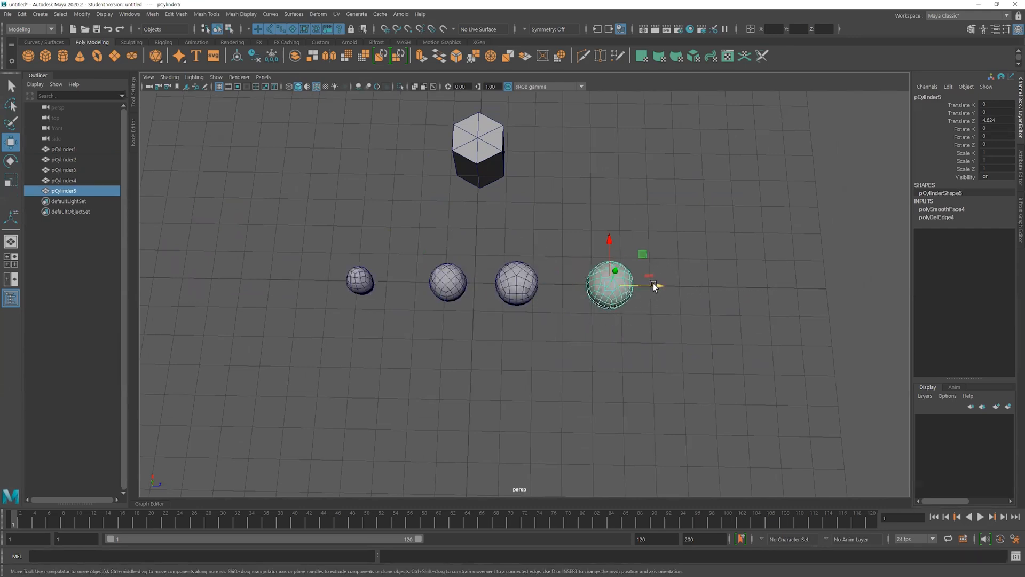
drag(655, 283, 633, 285)
click(360, 292)
drag(389, 283, 437, 284)
Examine the pole topology of the four smoothed shapes in the top view and select the one made from the four-sided prism
click(380, 318)
alt+right_drag(380, 317, 649, 356)
alt+middle_drag(648, 355, 715, 366)
alt+right_drag(714, 367, 606, 365)
key(space)
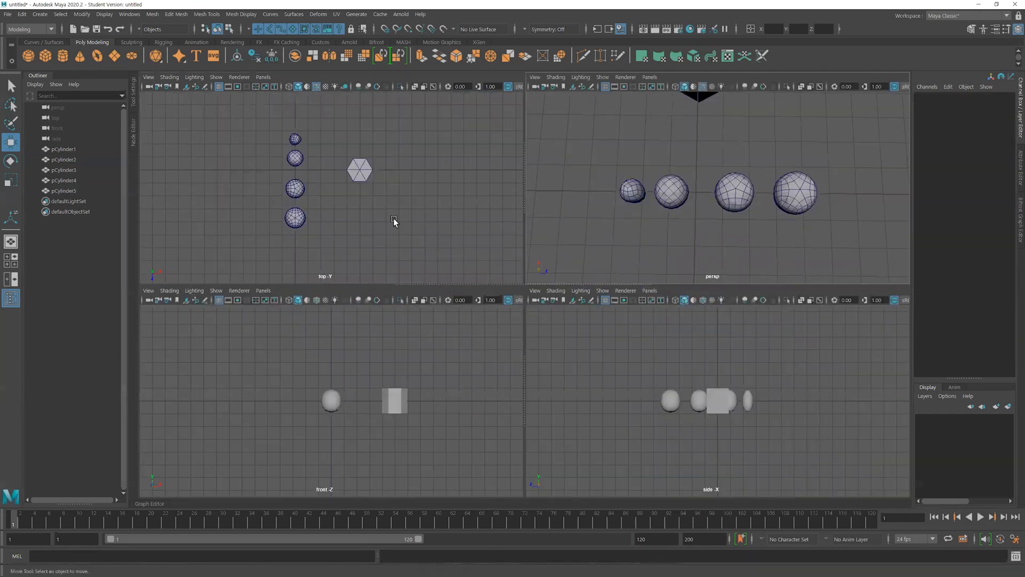
key(space)
scroll(493, 281, up, 2)
alt+right_drag(493, 281, 513, 279)
alt+middle_drag(512, 279, 575, 300)
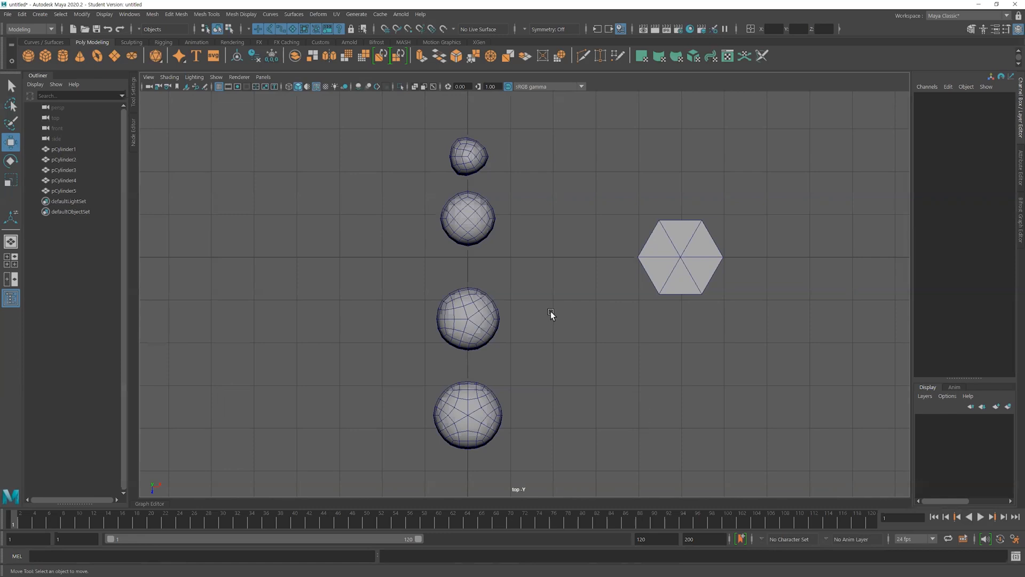
scroll(508, 264, up, 3)
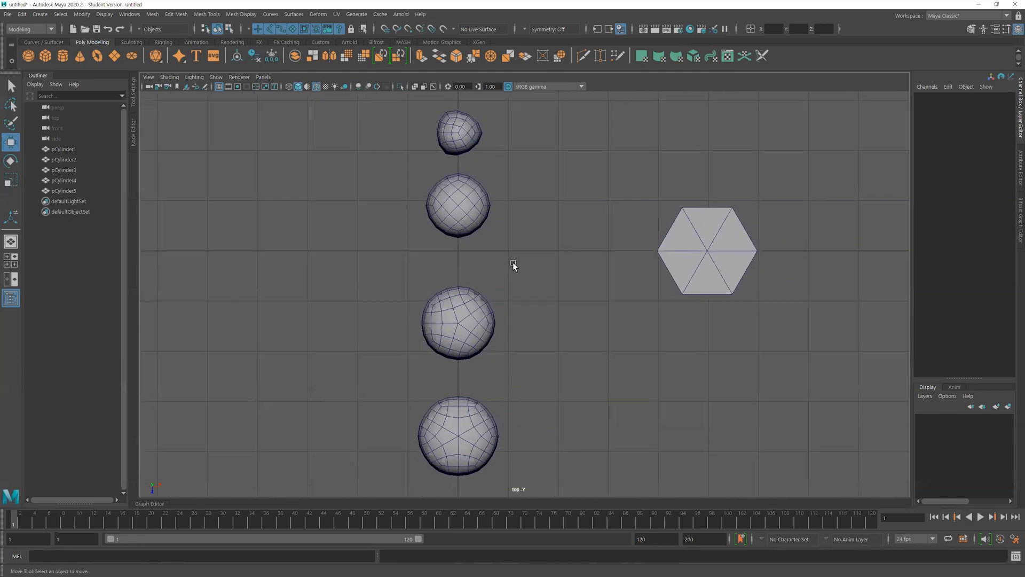
click(504, 206)
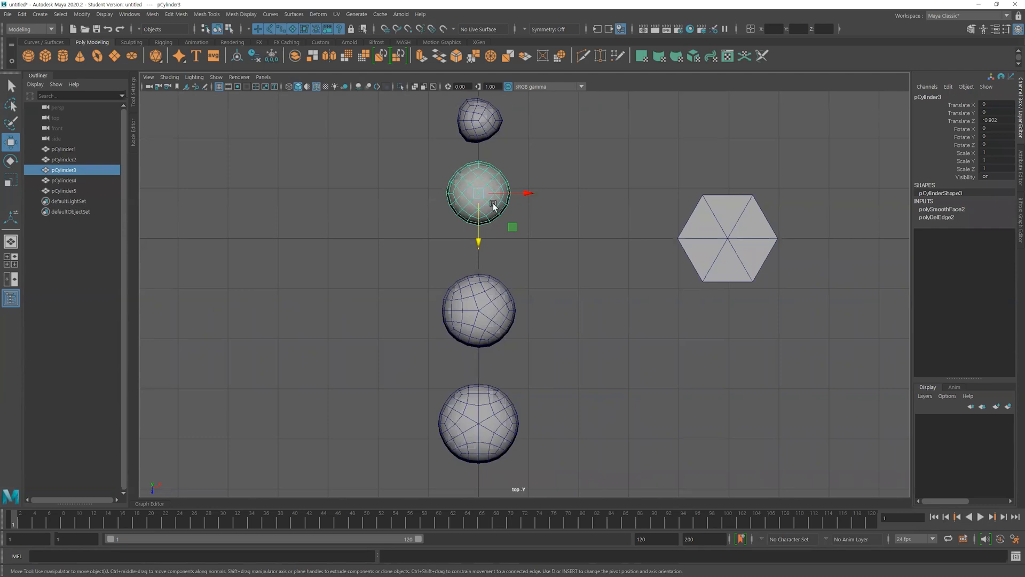
Compare the central poles of the three-, five- and six-sided smoothed shapes in the top view, selecting shapes for reference
click(570, 190)
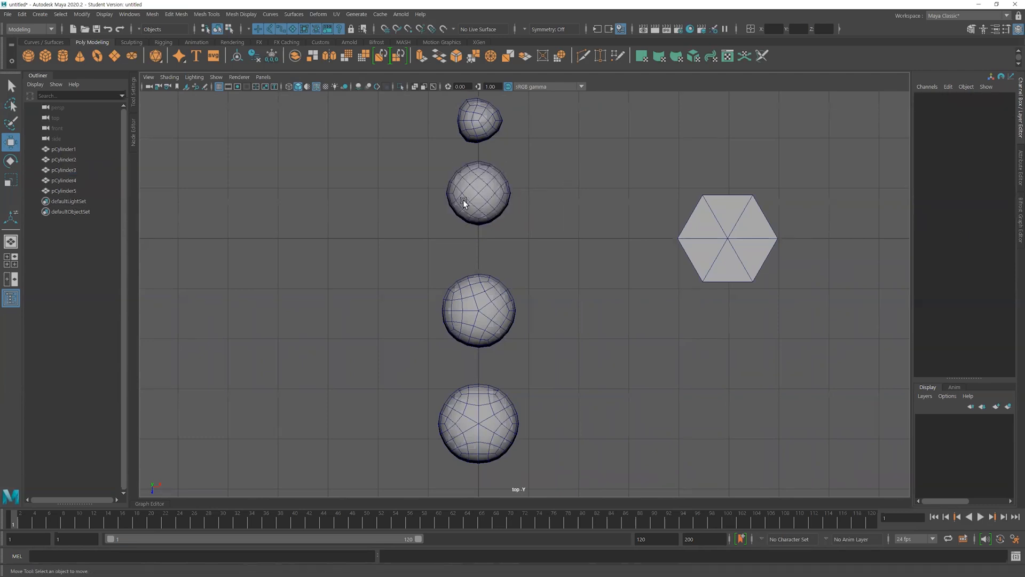
click(476, 139)
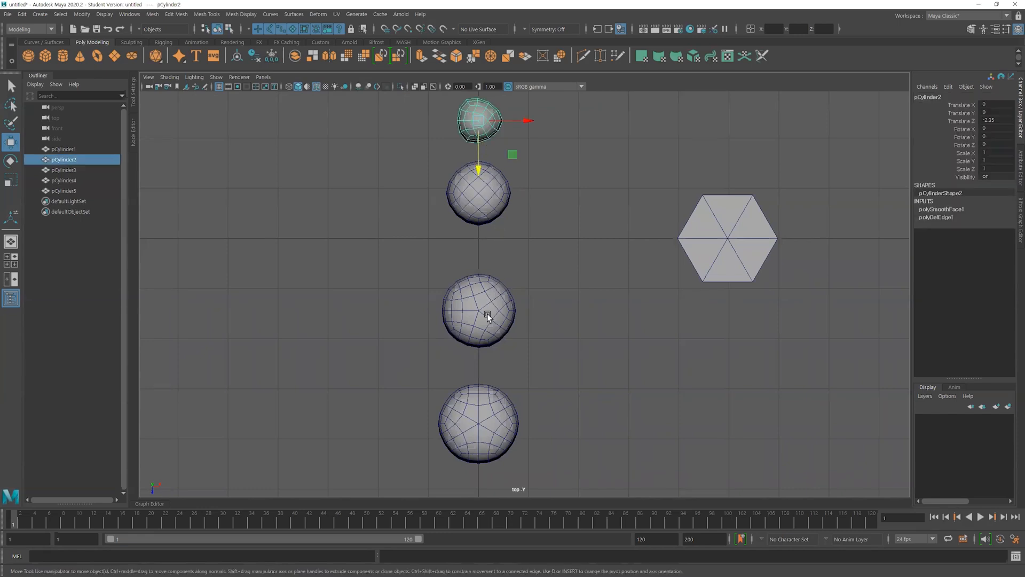
click(487, 316)
click(493, 120)
click(515, 137)
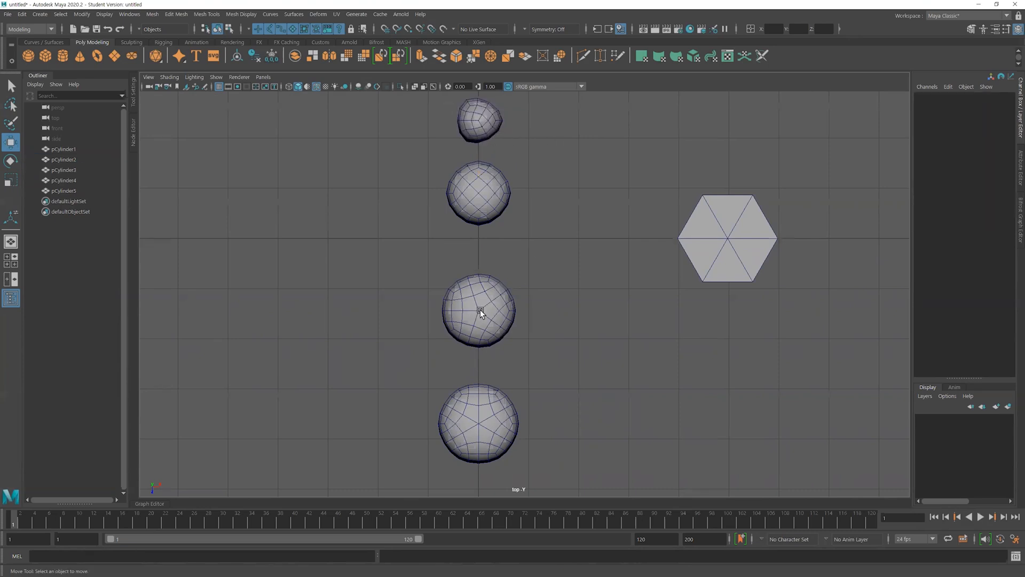
click(490, 415)
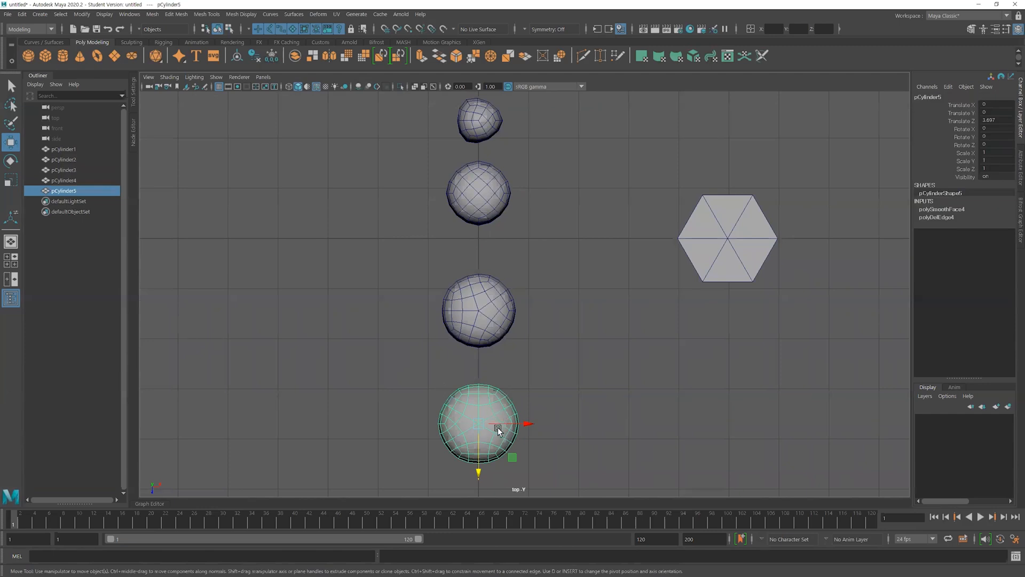
click(588, 442)
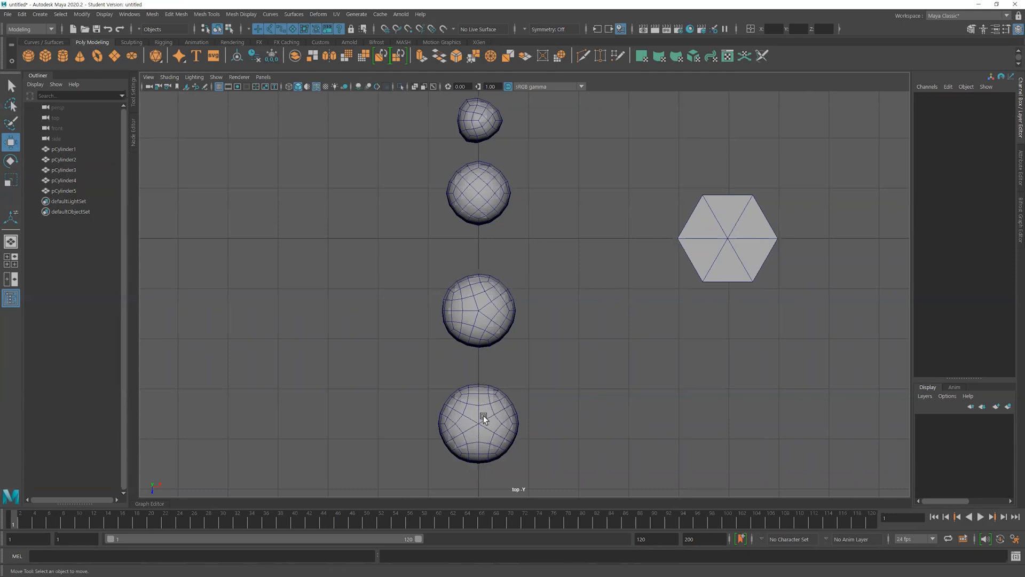
Examine the top poles of the four smoothed shapes up close in the perspective view
key(space)
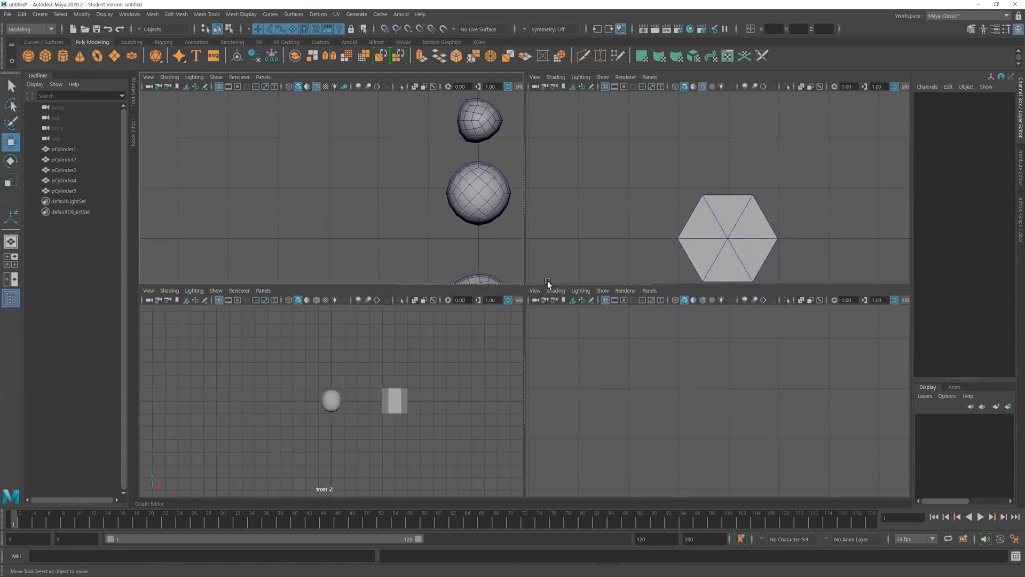
key(space)
alt+right_drag(431, 328, 533, 337)
alt+drag(533, 337, 418, 322)
alt+right_drag(417, 322, 486, 254)
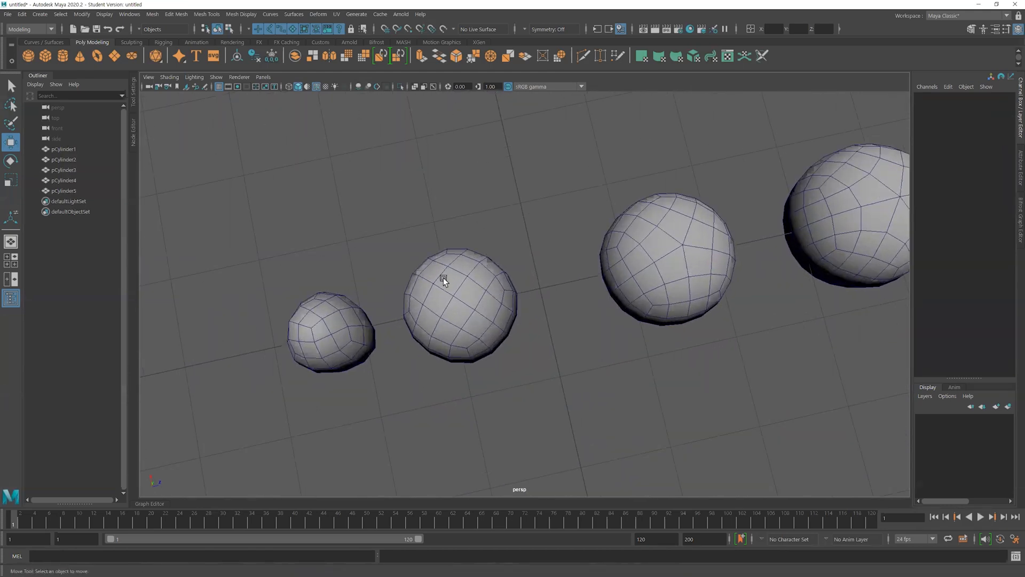
alt+middle_drag(629, 298, 460, 329)
alt+right_drag(460, 329, 495, 281)
alt+middle_drag(735, 294, 521, 339)
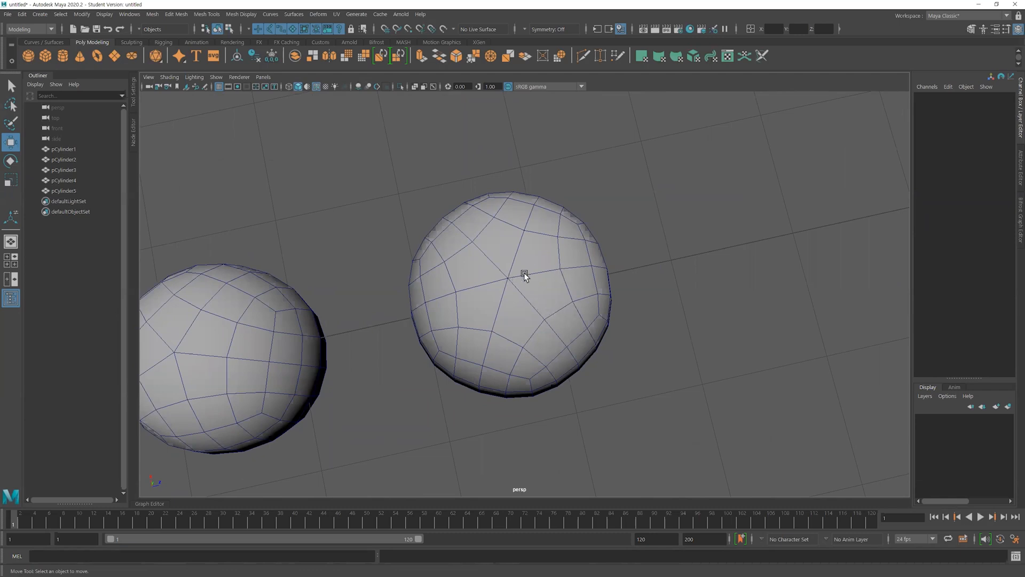
alt+right_drag(582, 315, 370, 327)
alt+middle_drag(350, 331, 602, 274)
alt+right_drag(452, 303, 570, 316)
alt+middle_drag(567, 308, 500, 311)
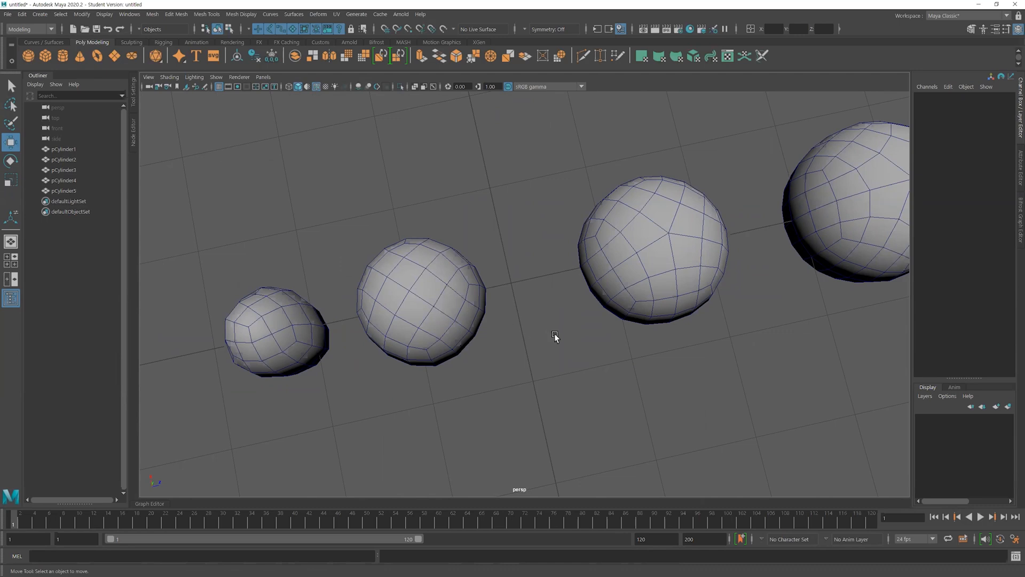
right_drag(480, 317, 453, 308)
Select a top face of the smoothed four-sided shape, inspect the surrounding topology, and return to object selection
click(425, 292)
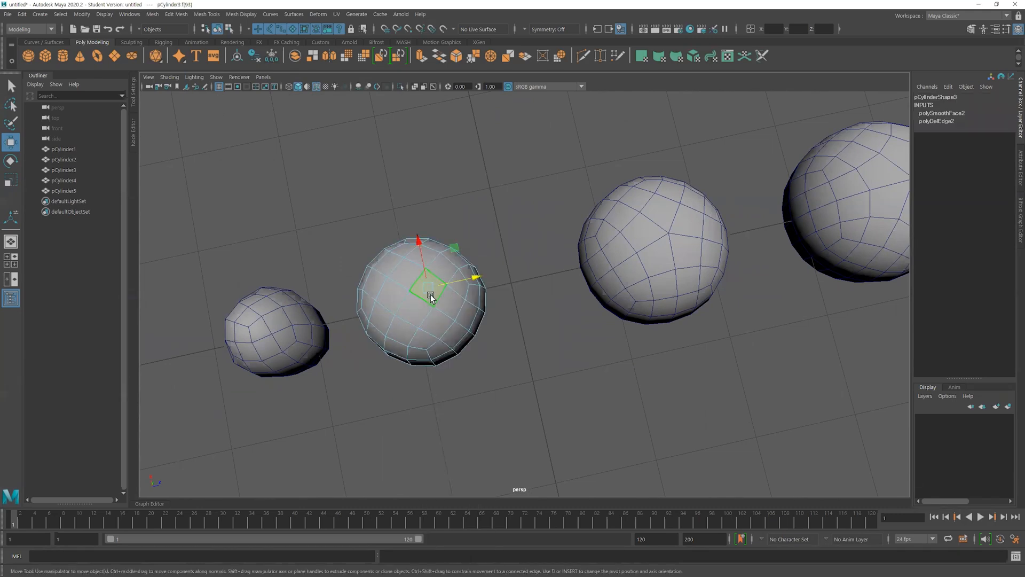
alt+drag(476, 355, 463, 419)
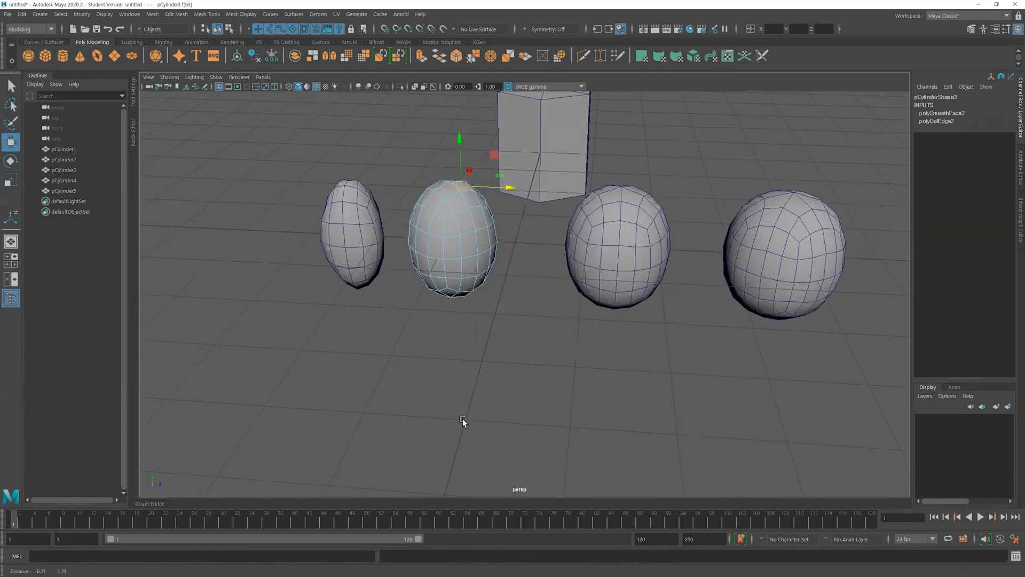
alt+right_drag(429, 313, 486, 286)
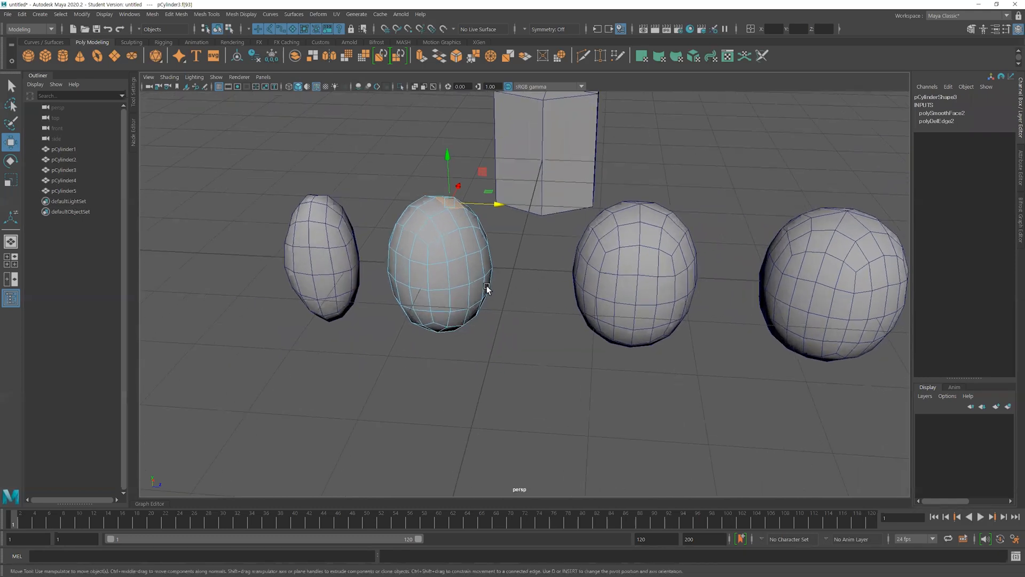
alt+drag(486, 273, 488, 293)
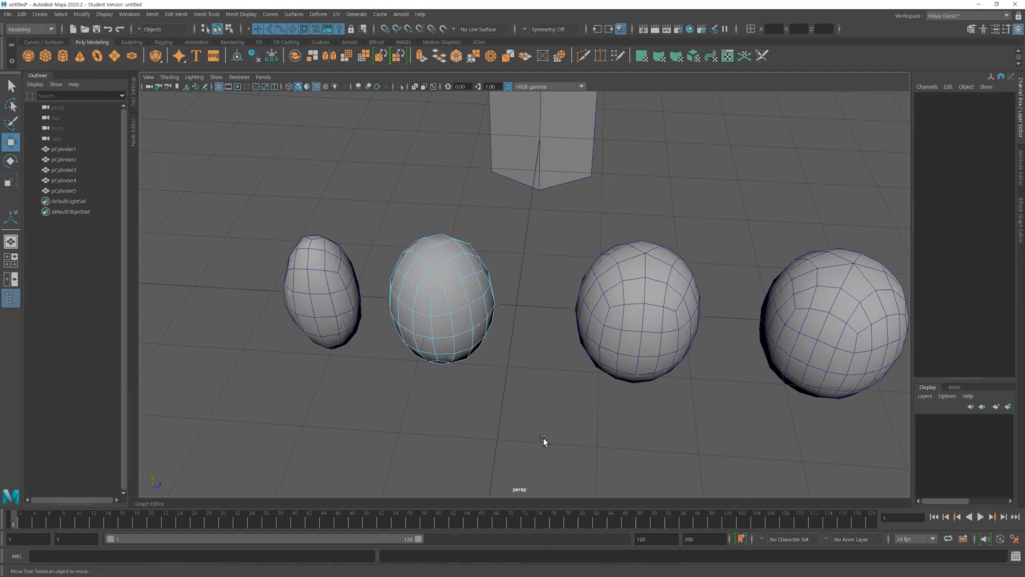
key(F8)
alt+drag(568, 366, 566, 371)
alt+right_drag(566, 370, 532, 319)
alt+drag(532, 318, 596, 323)
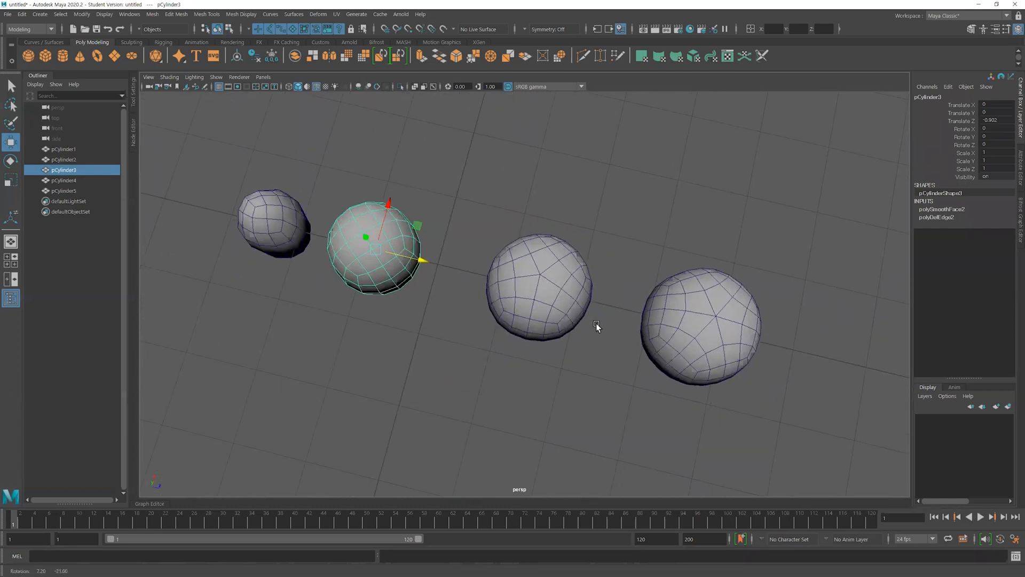
Examine the row of smoothed shapes from above and select the one made from the three-sided prism
alt+drag(515, 373, 535, 380)
alt+right_drag(535, 380, 585, 356)
alt+drag(304, 288, 506, 282)
alt+middle_drag(505, 282, 553, 353)
alt+right_drag(437, 322, 566, 336)
click(343, 289)
alt+drag(375, 303, 431, 367)
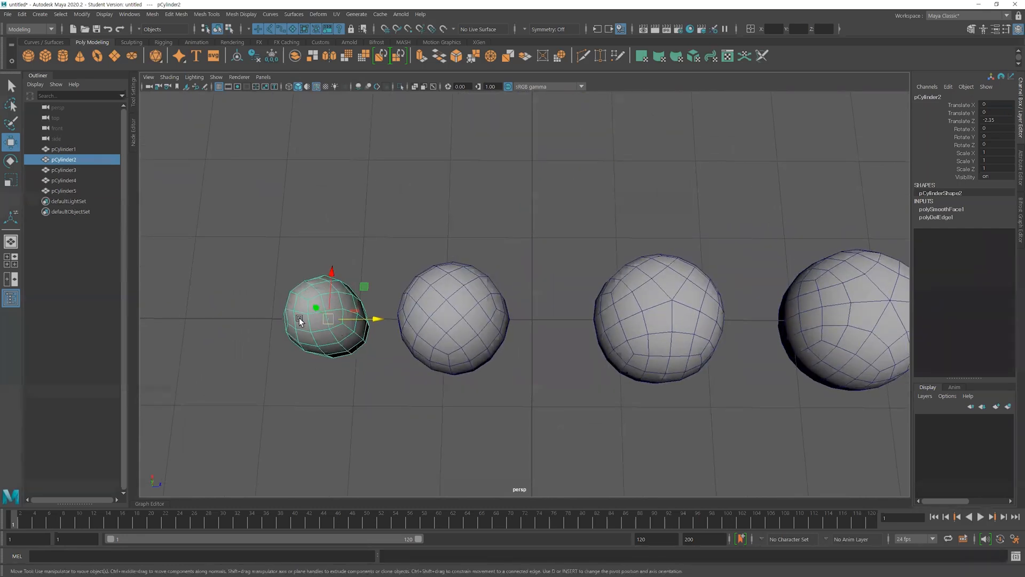
Compare the edge flow around the poles across all four smoothed shapes and clear the selection
alt+drag(743, 339, 694, 339)
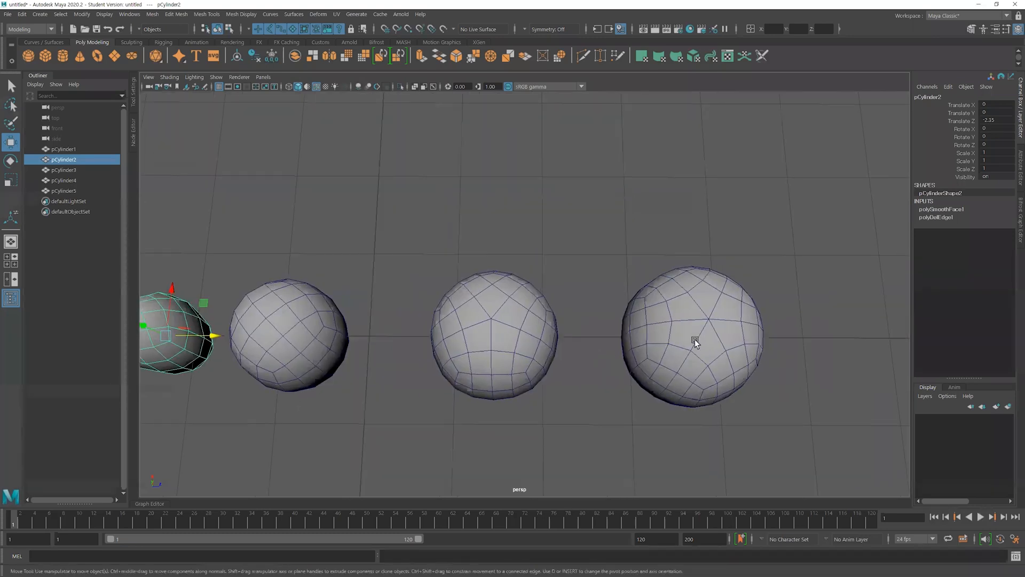
alt+drag(173, 340, 347, 349)
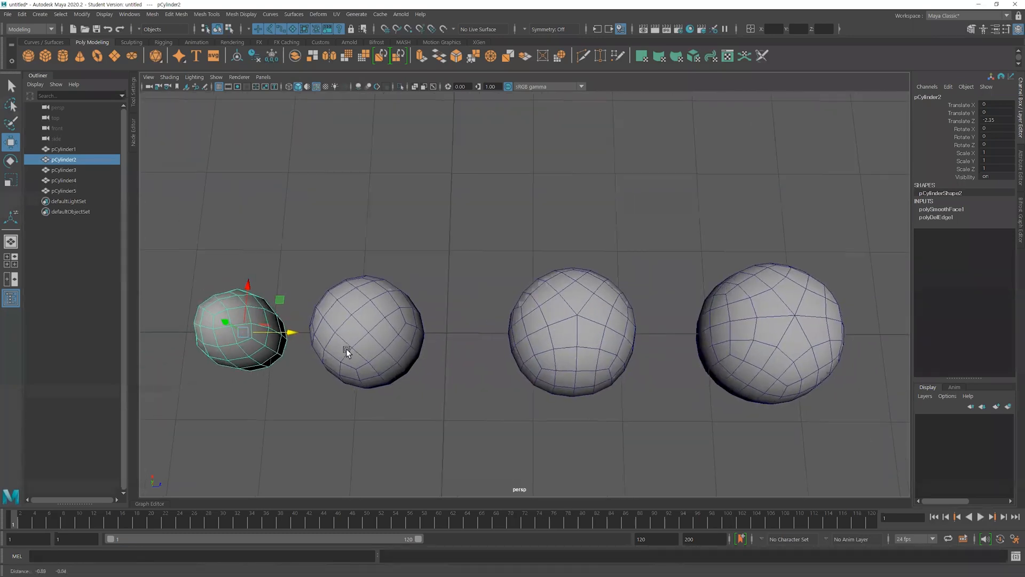
alt+drag(620, 336, 517, 336)
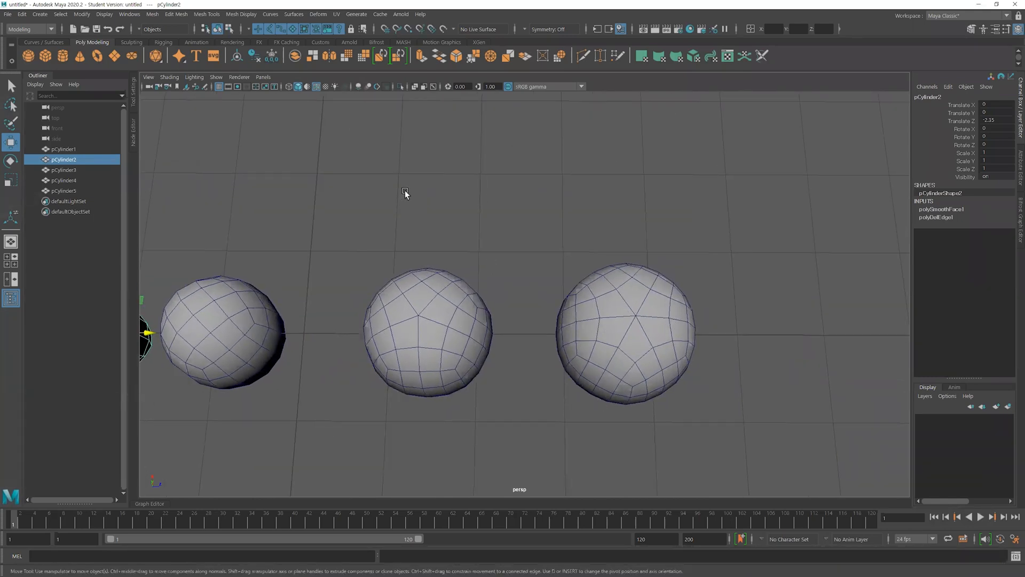
alt+middle_drag(327, 362, 582, 368)
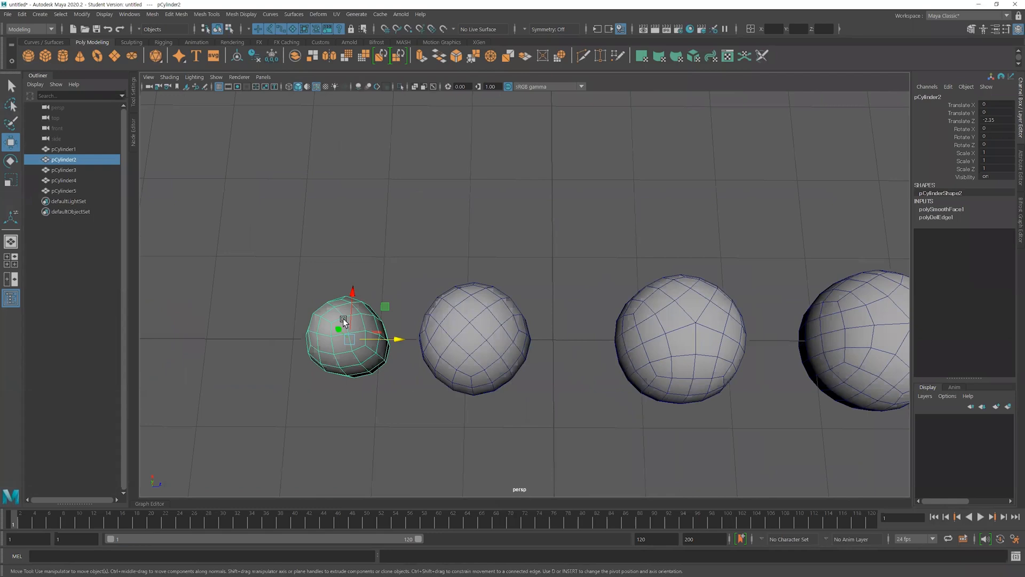
click(607, 389)
alt+drag(703, 389, 611, 363)
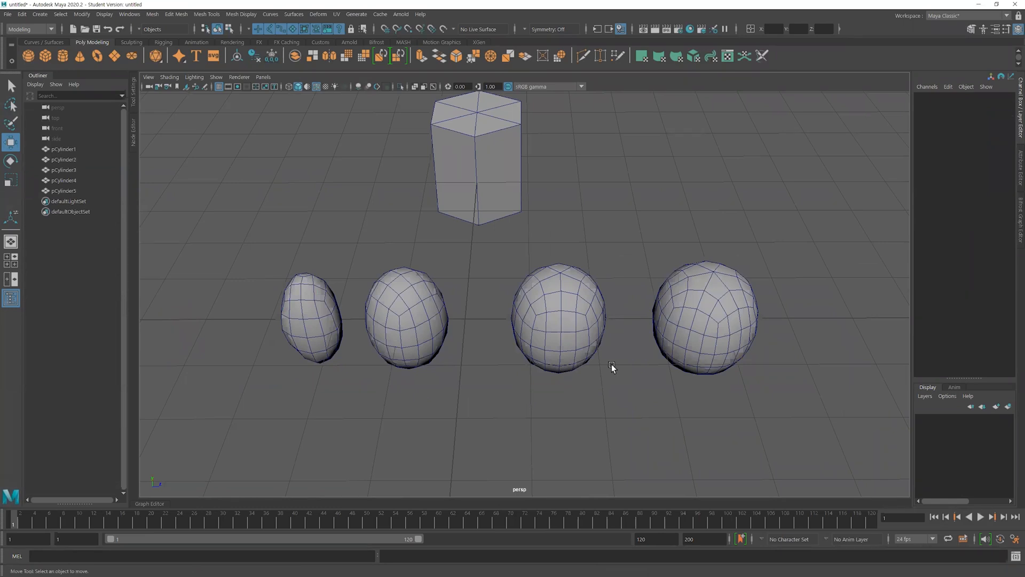
alt+drag(611, 364, 583, 338)
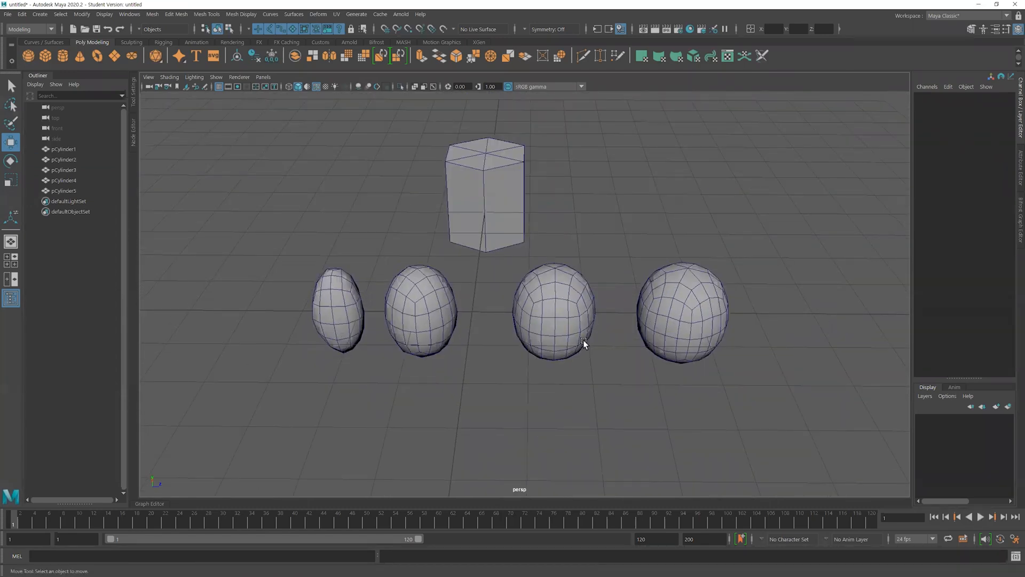
Delete all the shapes in the scene and create a polygon plane scaled uniformly to about 5.89
drag(726, 353, 335, 230)
key(Delete)
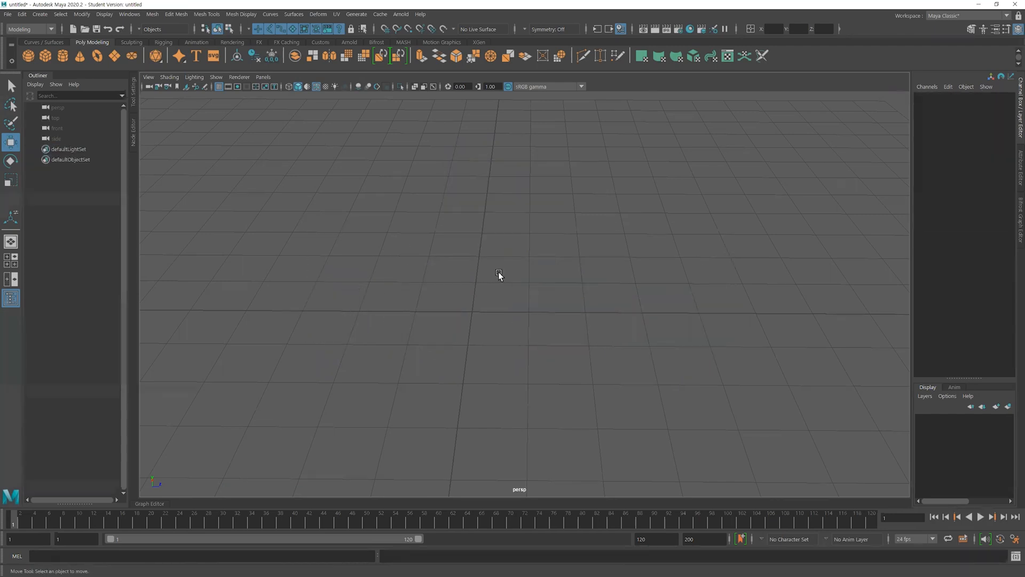
click(115, 56)
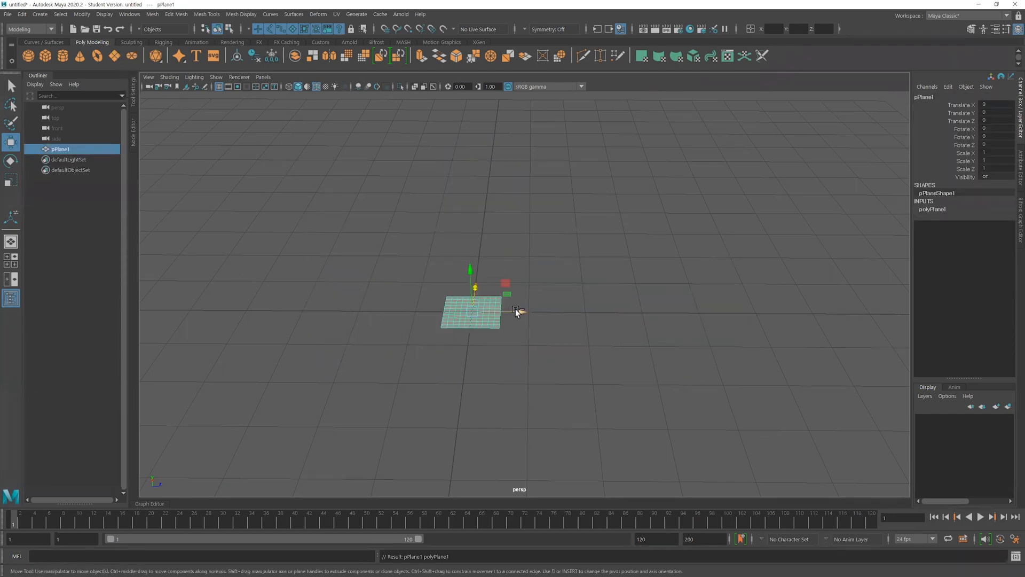
key(r)
drag(472, 312, 671, 276)
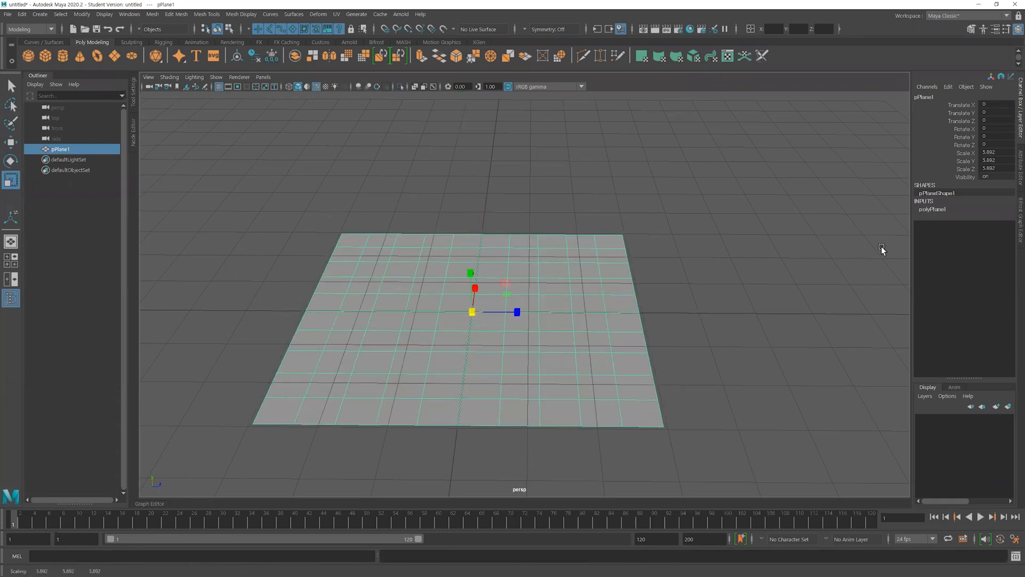
Set the plane's width and height subdivisions to 1
click(933, 209)
drag(951, 233, 951, 240)
middle_drag(790, 270, 315, 289)
alt+right_drag(630, 292, 260, 288)
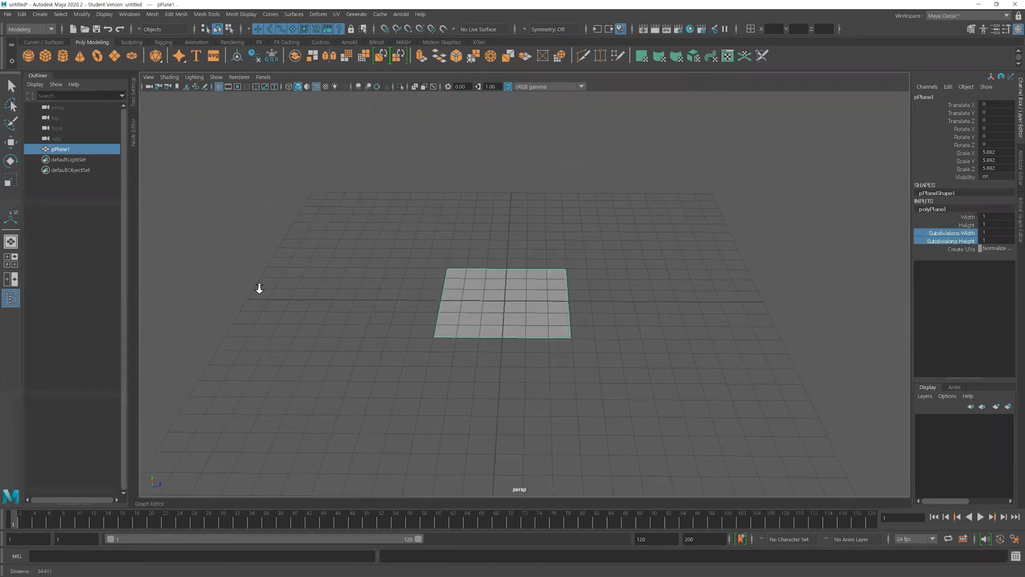
Extrude one side edge of the plane outward by about 6 units to form a second flat face
alt+drag(569, 249, 591, 304)
alt+middle_drag(591, 305, 504, 295)
alt+drag(491, 294, 457, 263)
right_drag(457, 262, 458, 246)
click(484, 289)
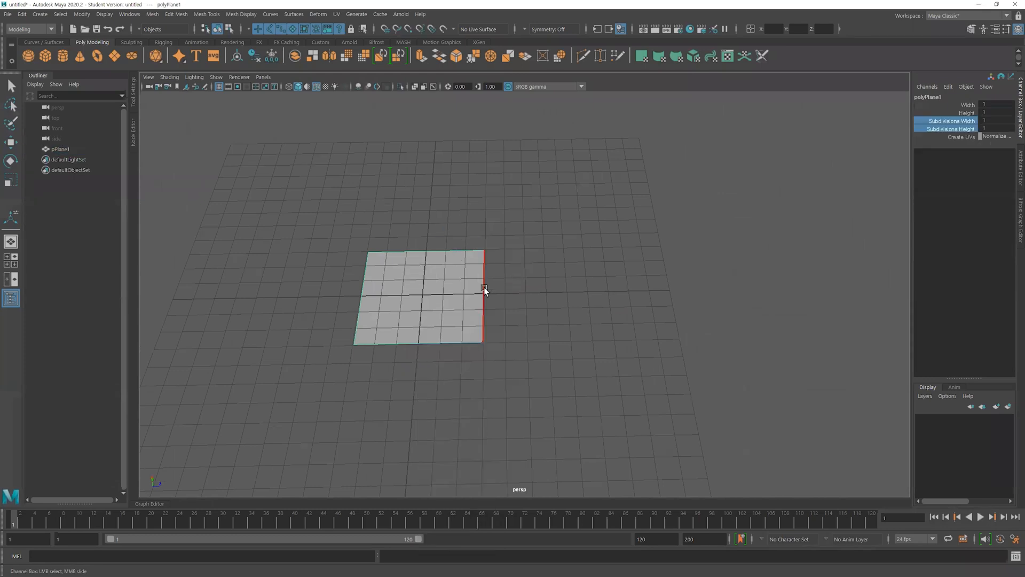
key(r)
key(ctrl+e)
drag(540, 294, 650, 292)
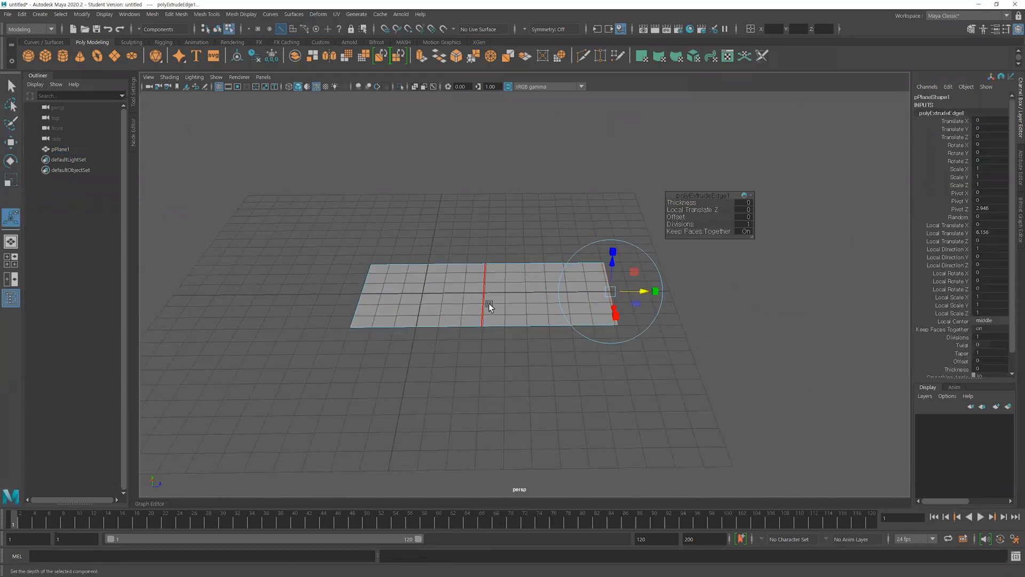
Extrude the middle edge shared by the two flat faces straight upward to form a vertical face
alt+drag(513, 347, 510, 287)
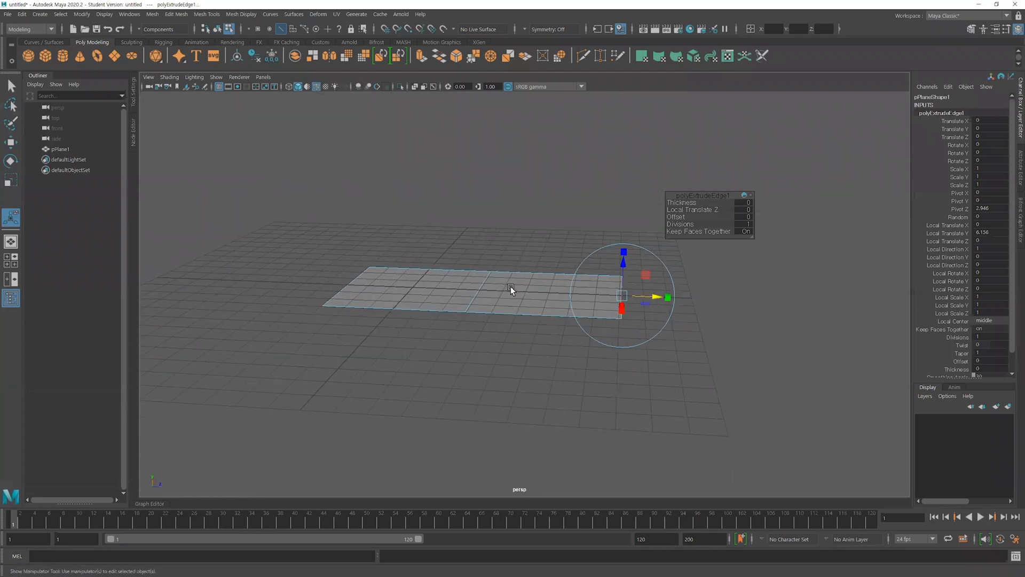
alt+drag(489, 357, 514, 354)
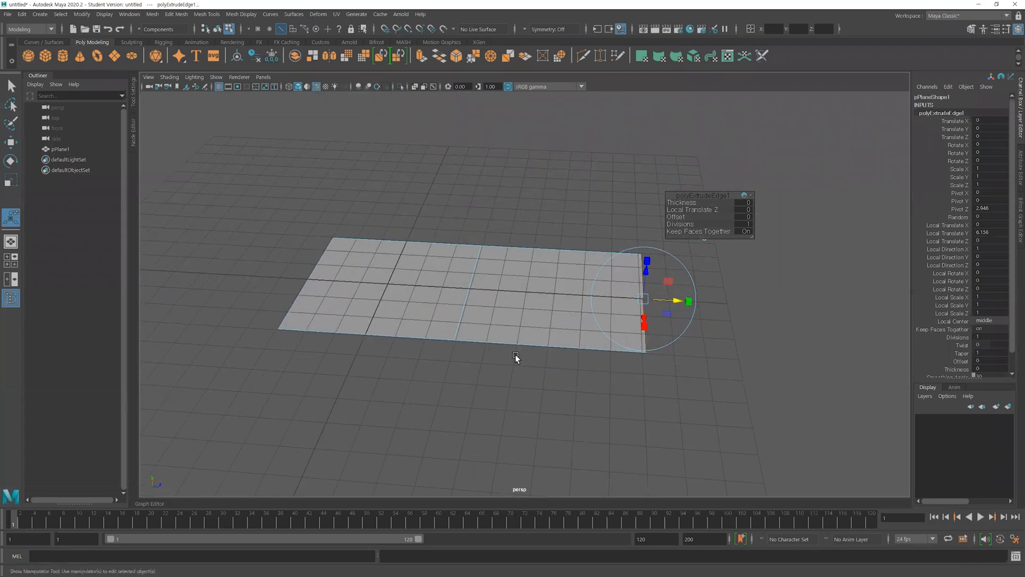
click(544, 380)
click(469, 287)
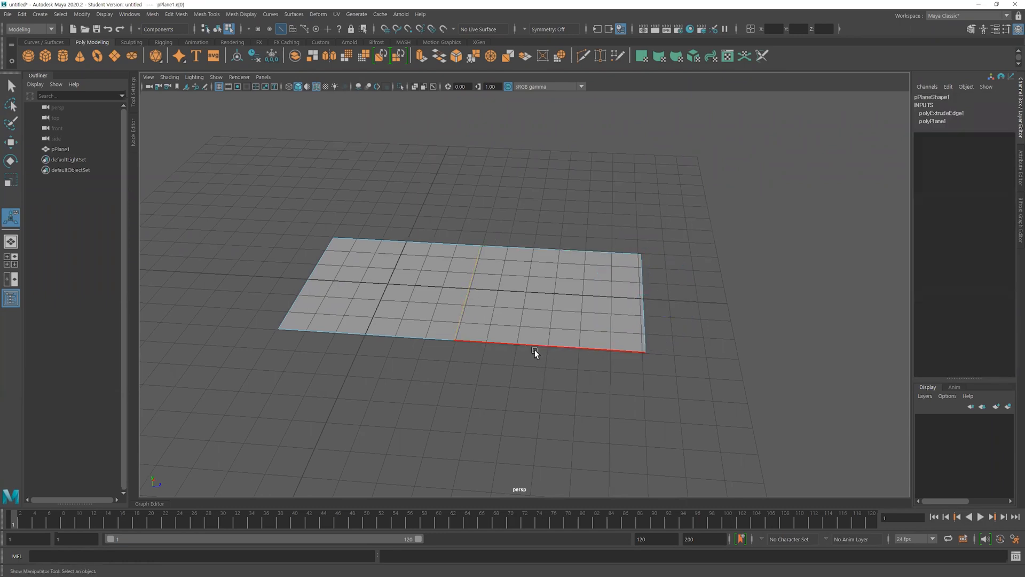
key(ctrl+e)
drag(470, 262, 486, 164)
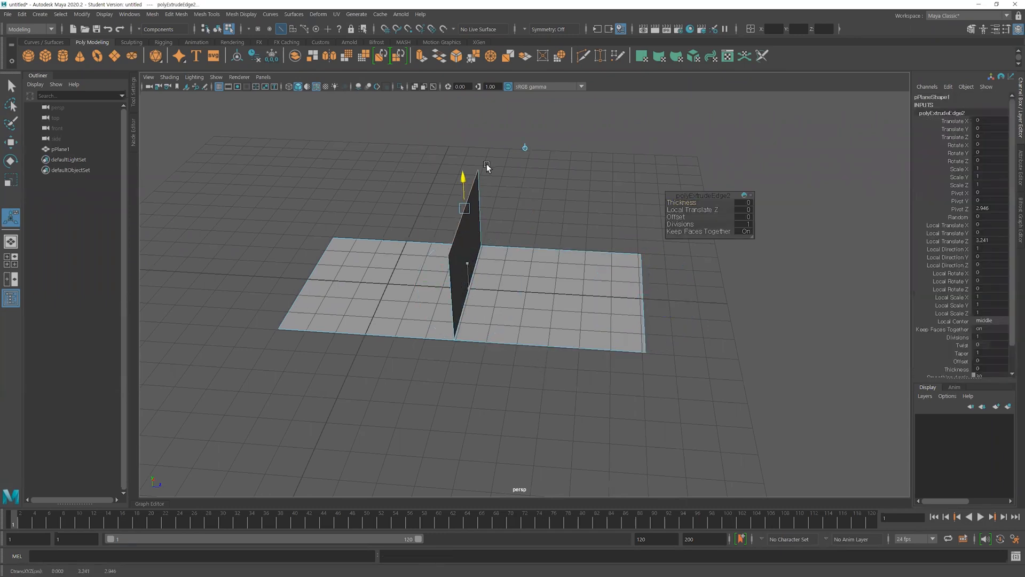
Select the two flat faces and examine from both sides how they meet the vertical face
click(623, 378)
alt+drag(623, 378, 522, 390)
alt+right_drag(521, 389, 432, 314)
click(435, 343)
shift+click(565, 345)
alt+drag(513, 397, 498, 373)
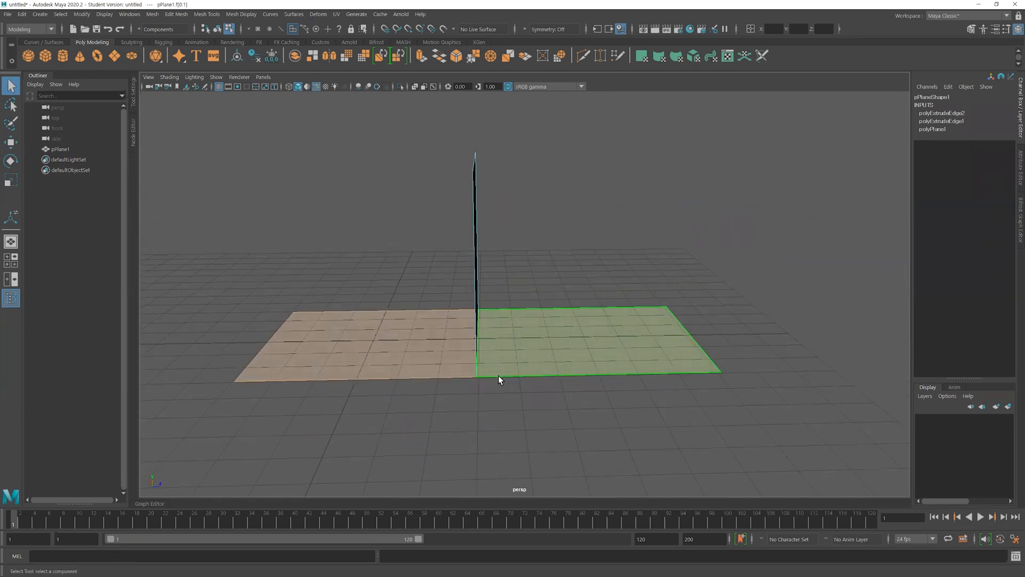
alt+middle_drag(631, 405, 627, 347)
alt+drag(454, 367, 482, 304)
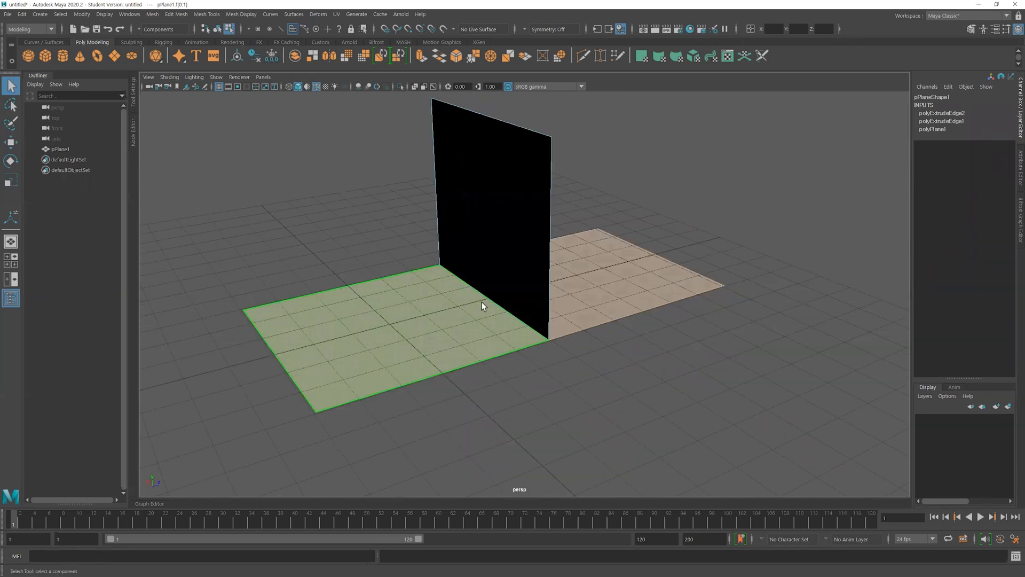
Select the edge shared by all three faces and examine it in wireframe display
right_drag(488, 281, 488, 258)
click(492, 299)
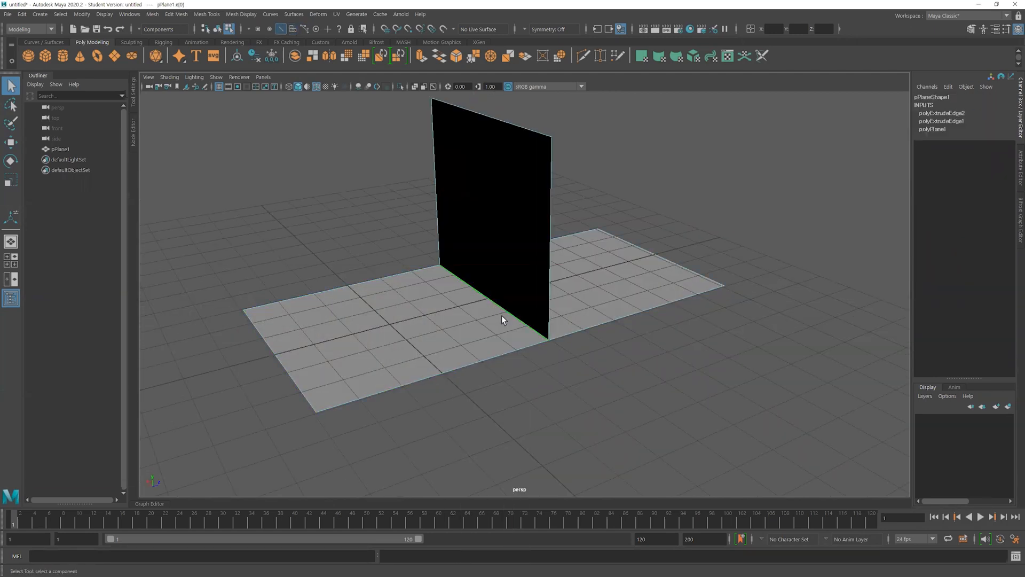
key(4)
alt+drag(555, 386, 535, 394)
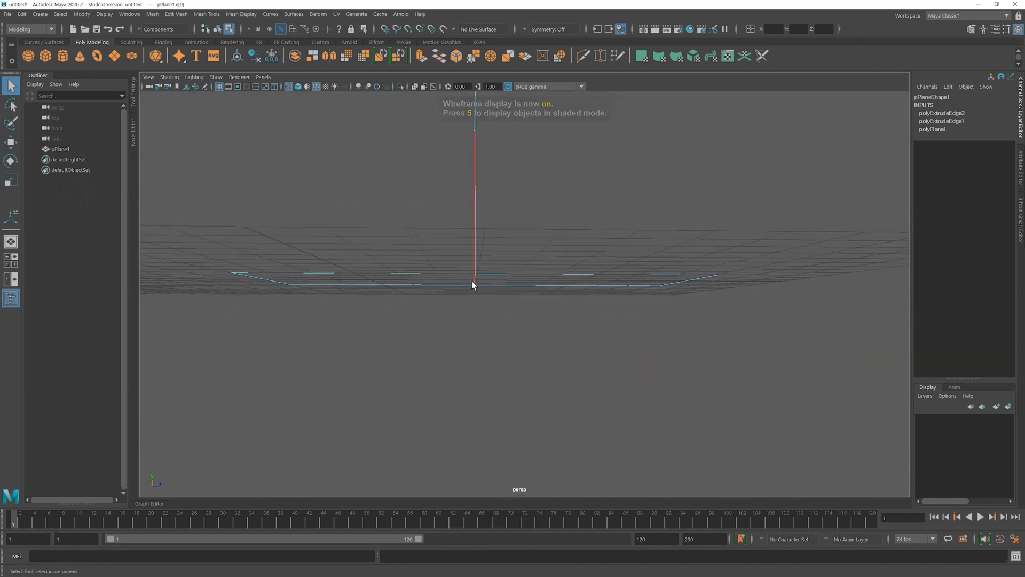
Switch the plane to object selection and turn on its face normals display
alt+middle_drag(580, 364, 586, 370)
alt+drag(585, 370, 553, 368)
alt+drag(555, 239, 585, 342)
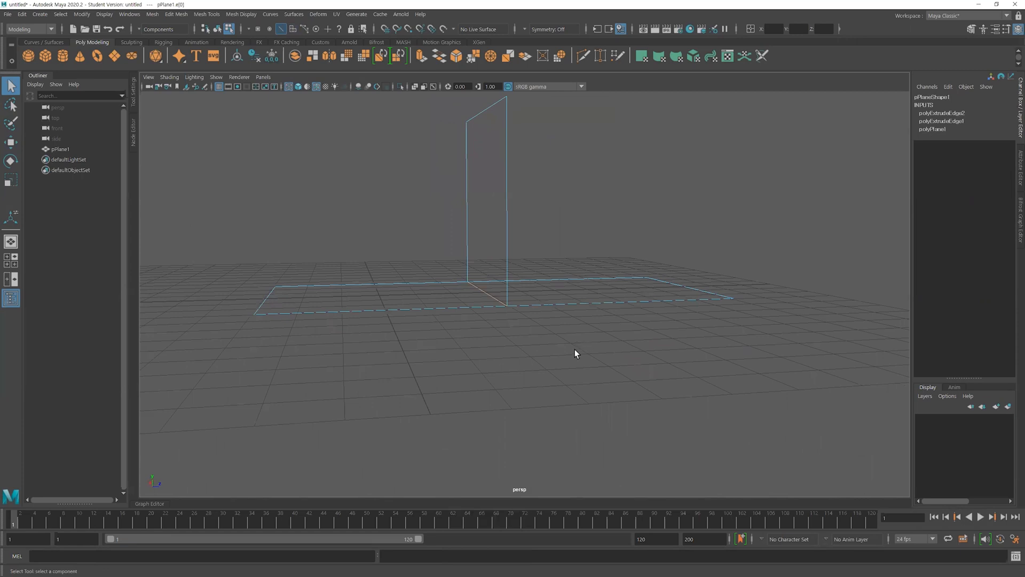
alt+drag(556, 347, 475, 361)
key(F8)
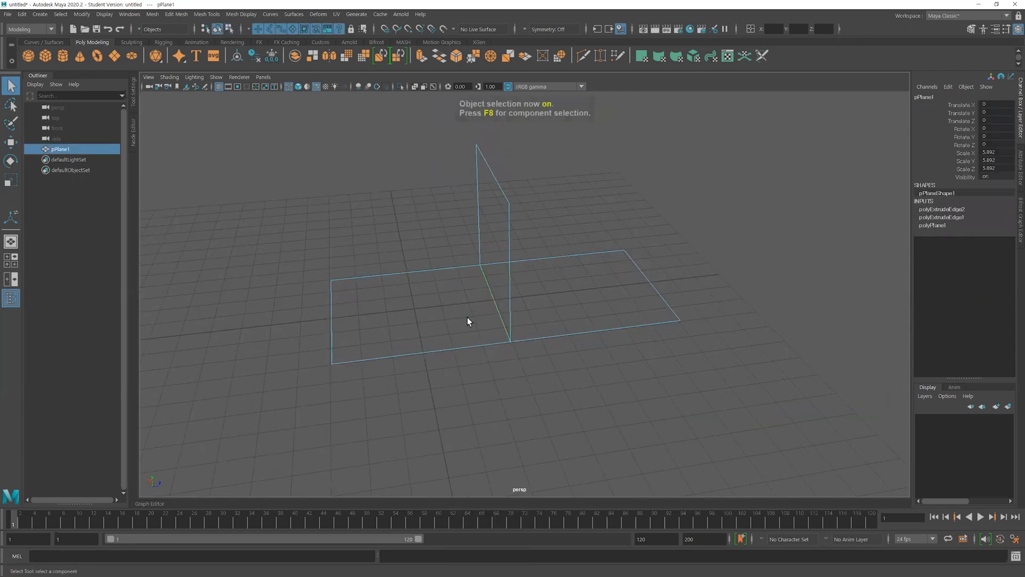
click(104, 15)
mouse_move(184, 149)
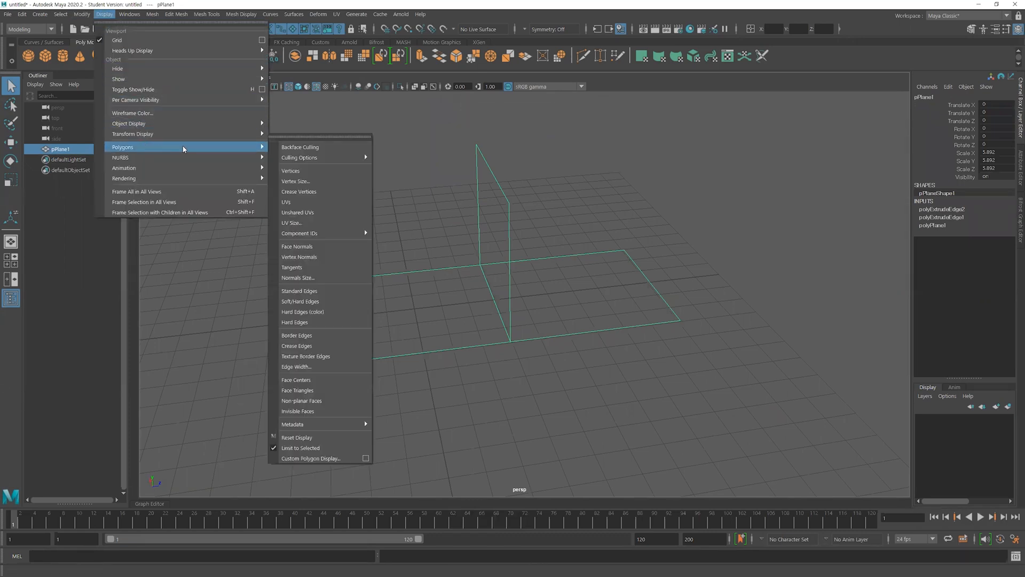
mouse_move(321, 261)
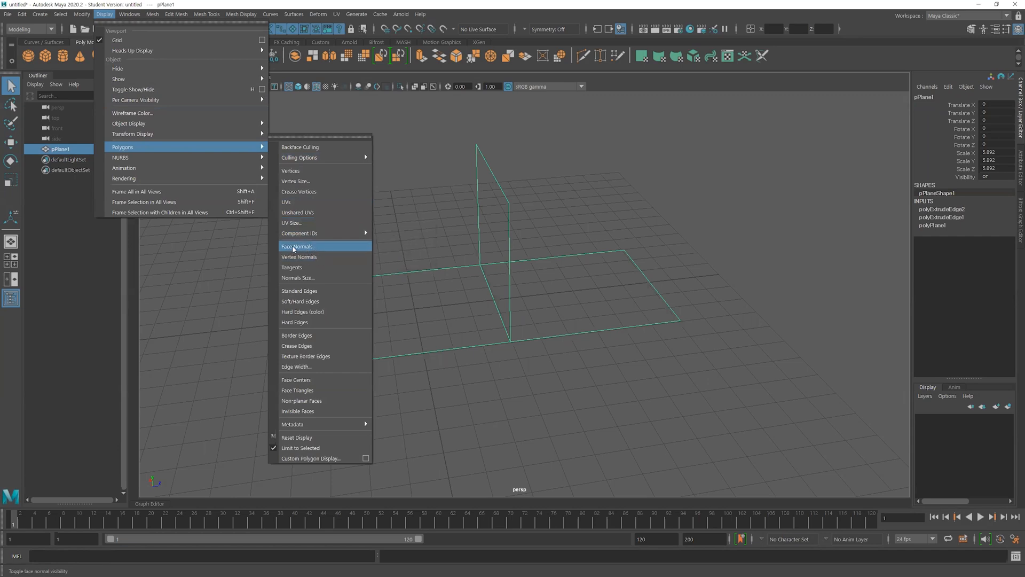
click(322, 248)
Examine the directions of the face normals on the three faces in wireframe and shaded display
alt+drag(491, 299, 563, 321)
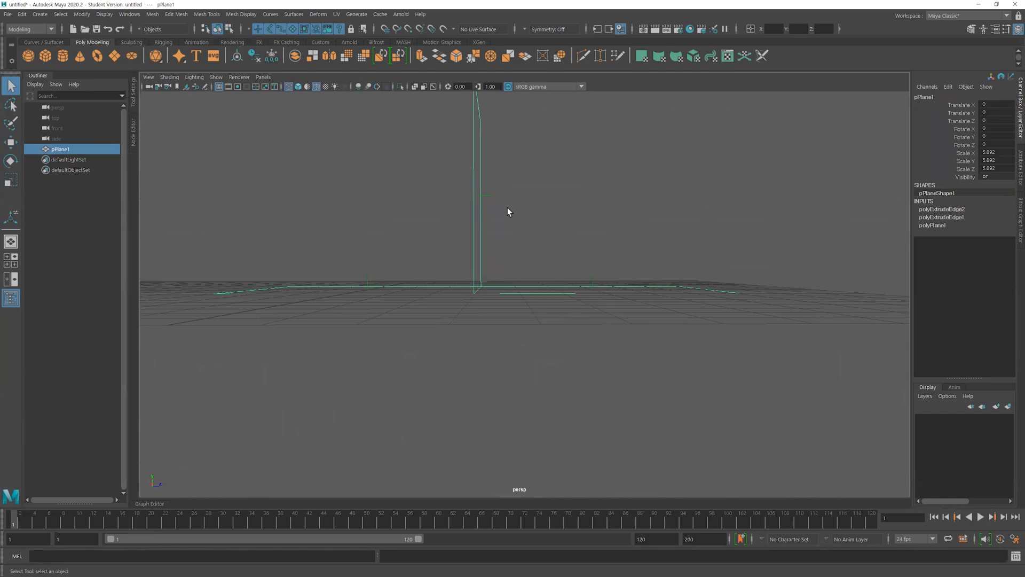
alt+drag(383, 265, 419, 263)
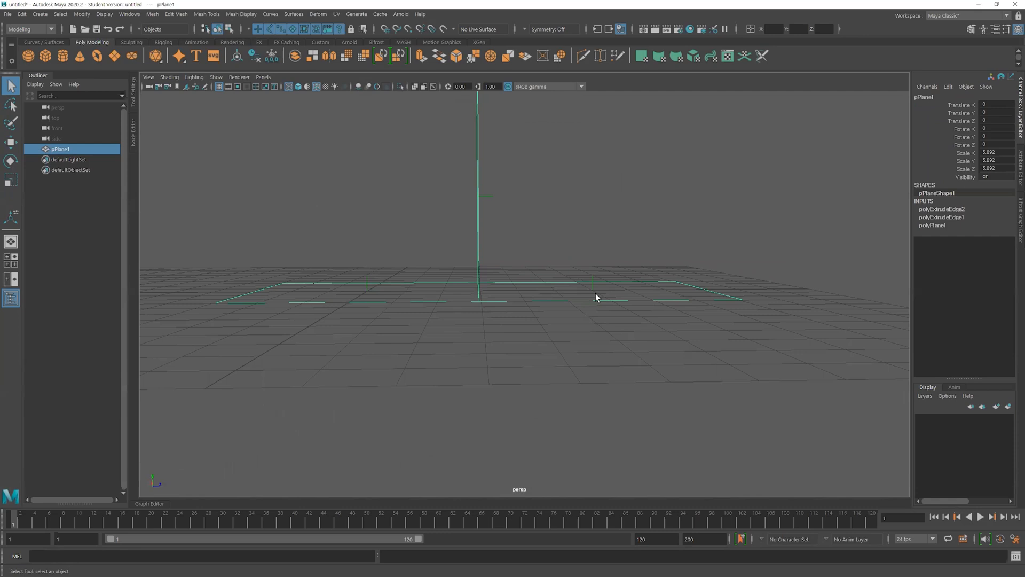
key(5)
mouse_move(567, 311)
alt+mouse_down()
mouse_move(503, 357)
mouse_move(512, 306)
mouse_move(439, 277)
mouse_move(494, 318)
mouse_move(603, 301)
alt+mouse_up()
alt+drag(478, 197, 490, 277)
alt+right_drag(489, 277, 508, 283)
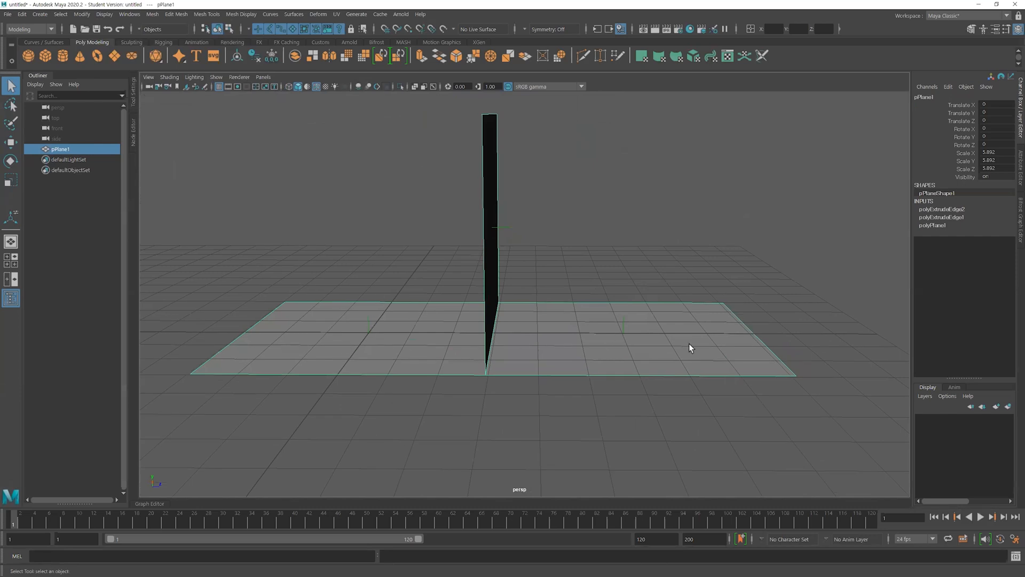
alt+drag(502, 317, 509, 313)
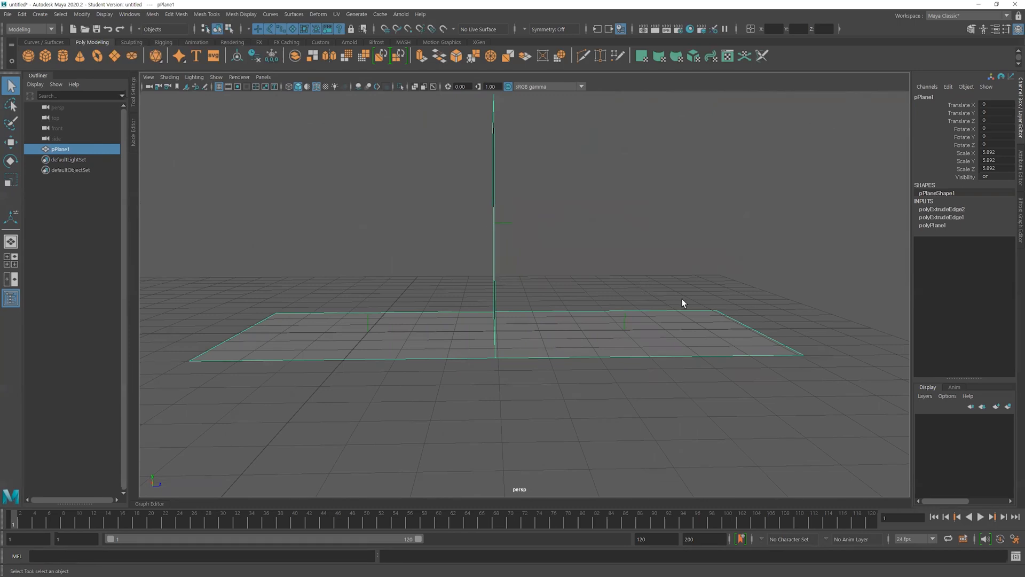
alt+right_drag(680, 299, 524, 293)
alt+drag(523, 293, 554, 248)
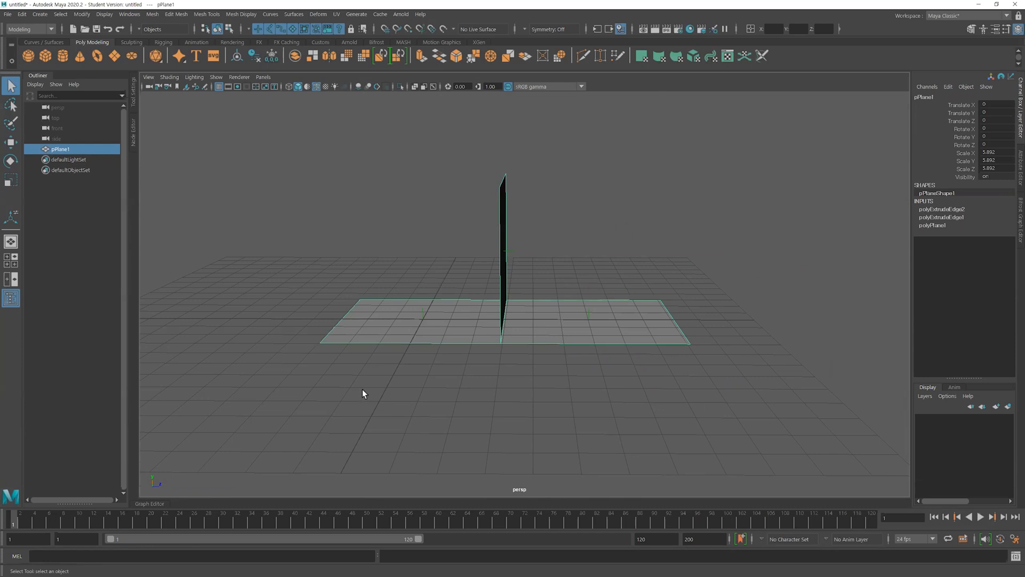
alt+right_drag(620, 373, 426, 325)
alt+drag(520, 325, 377, 340)
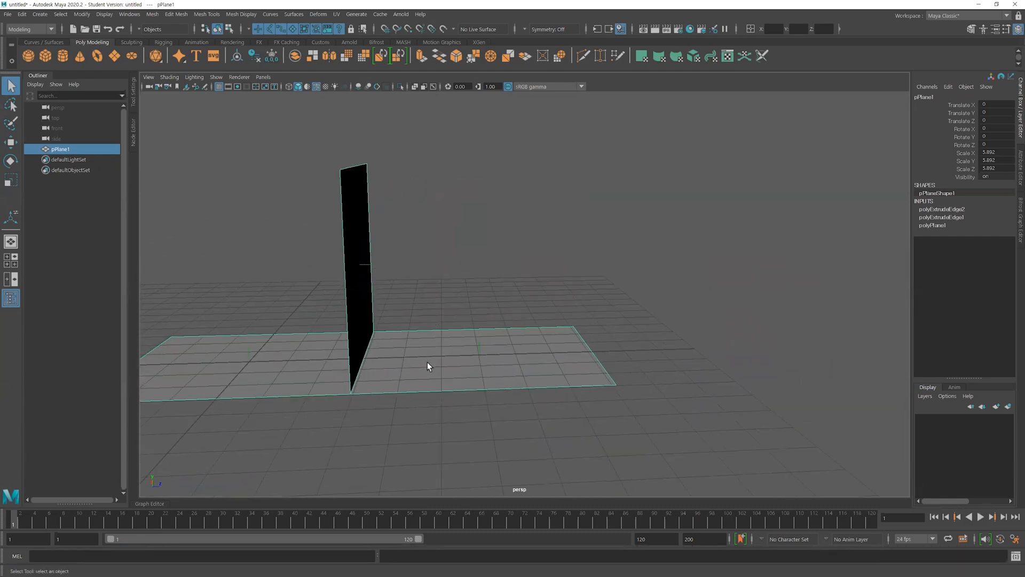
Extrude the outer edge of the flat face beside the vertical face outward by about 6.5 units
right_drag(489, 281, 494, 316)
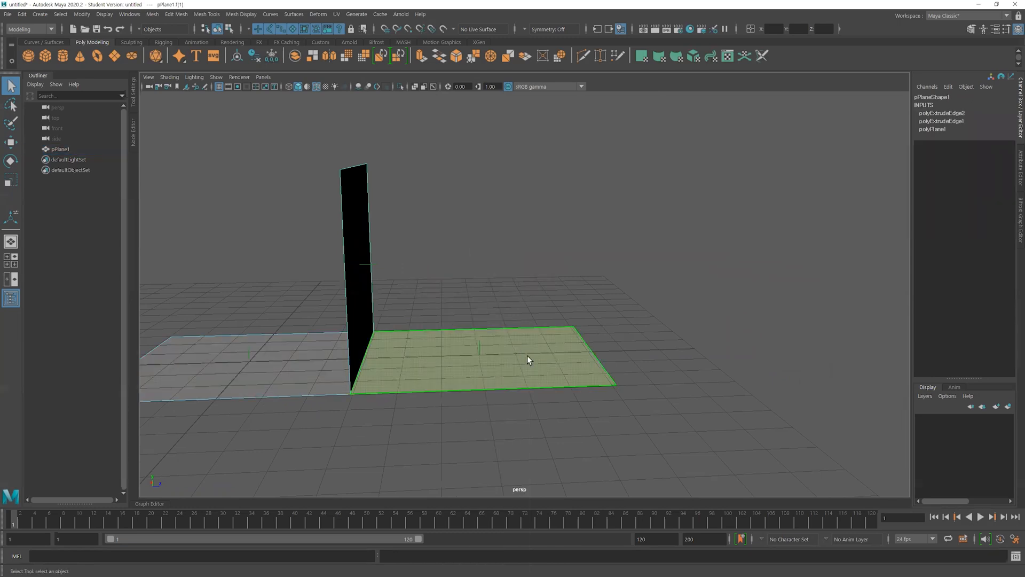
alt+drag(527, 354, 522, 385)
click(523, 387)
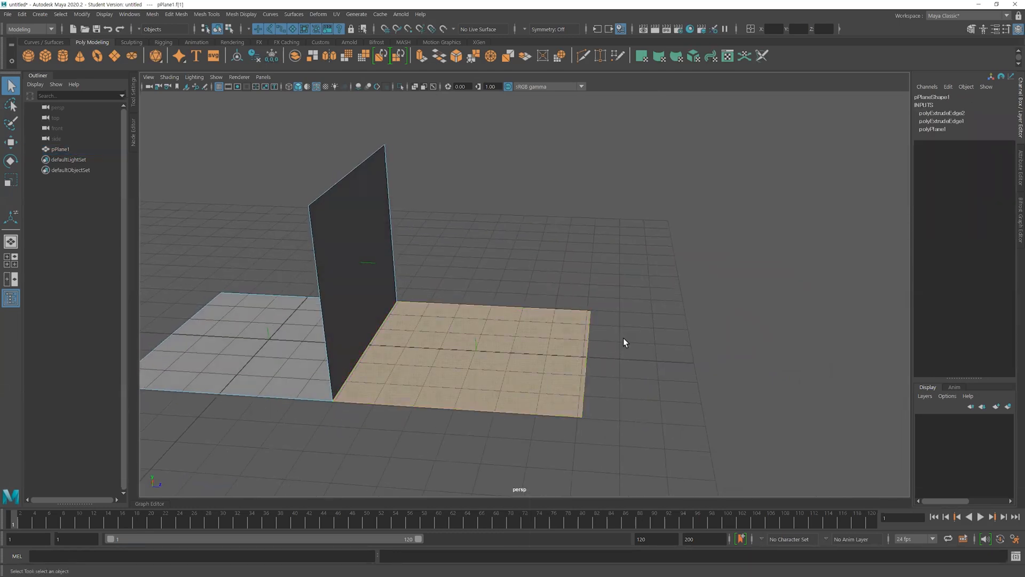
right_drag(569, 279, 571, 252)
click(593, 348)
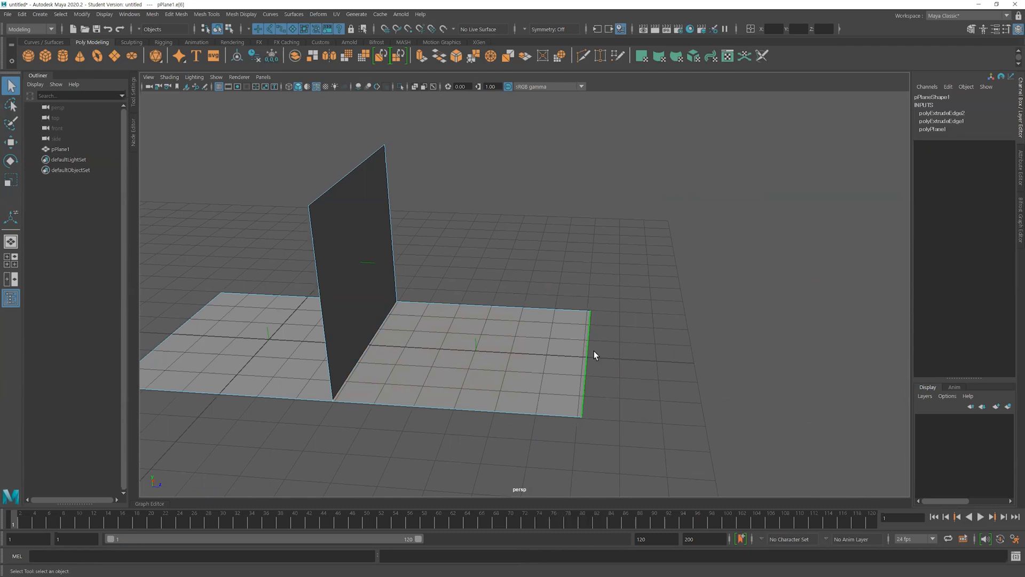
key(ctrl+e)
drag(633, 362, 868, 362)
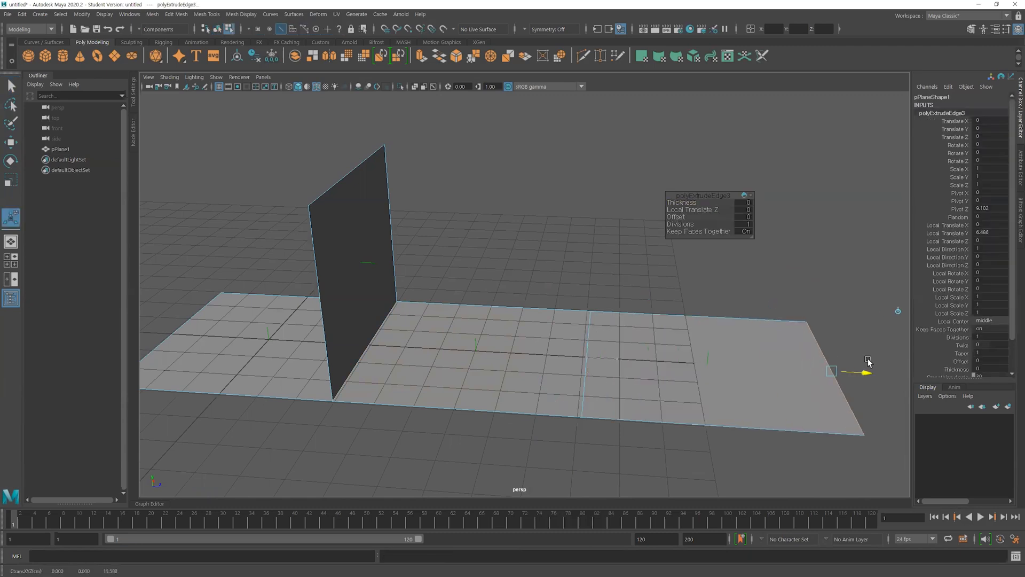
Select the newly added end face and extrude it in place without any offset
alt+middle_drag(767, 377, 709, 332)
right_drag(653, 283, 655, 313)
click(668, 341)
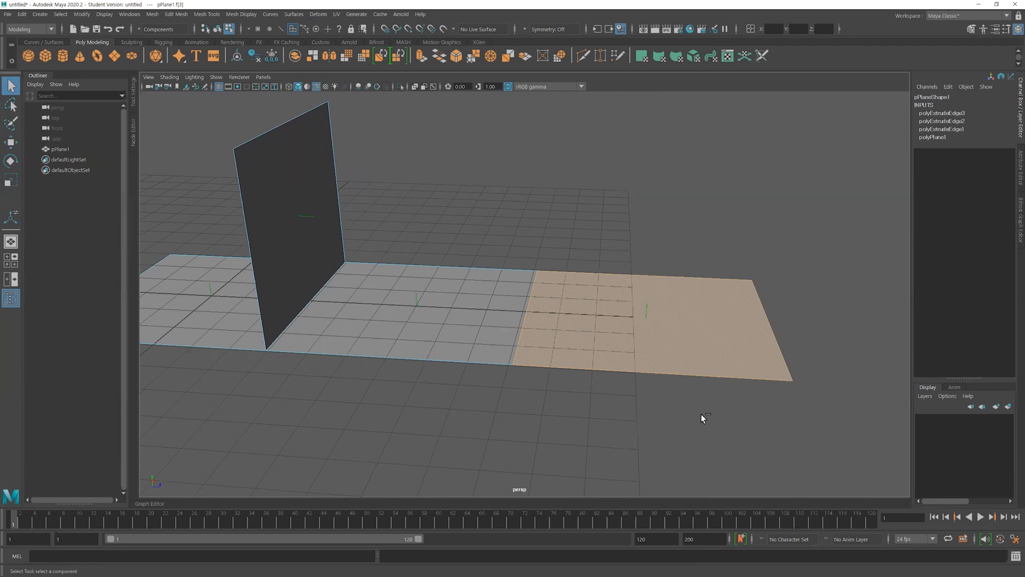
key(ctrl+e)
alt+middle_drag(701, 414, 569, 414)
click(569, 414)
Raise the extruded end face to expose the side faces collapsed beneath it, and undo that move
alt+drag(568, 415, 599, 339)
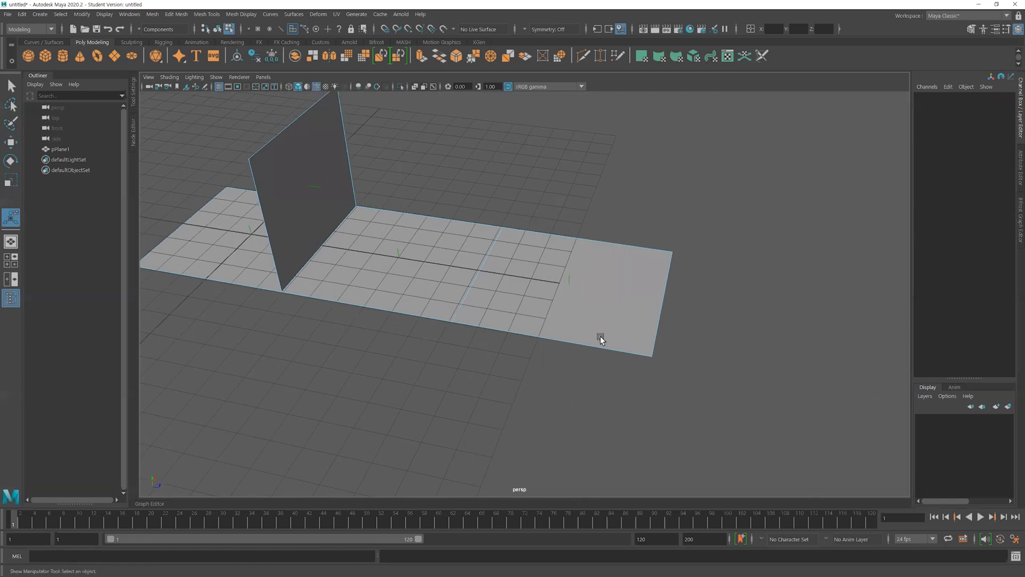
click(576, 306)
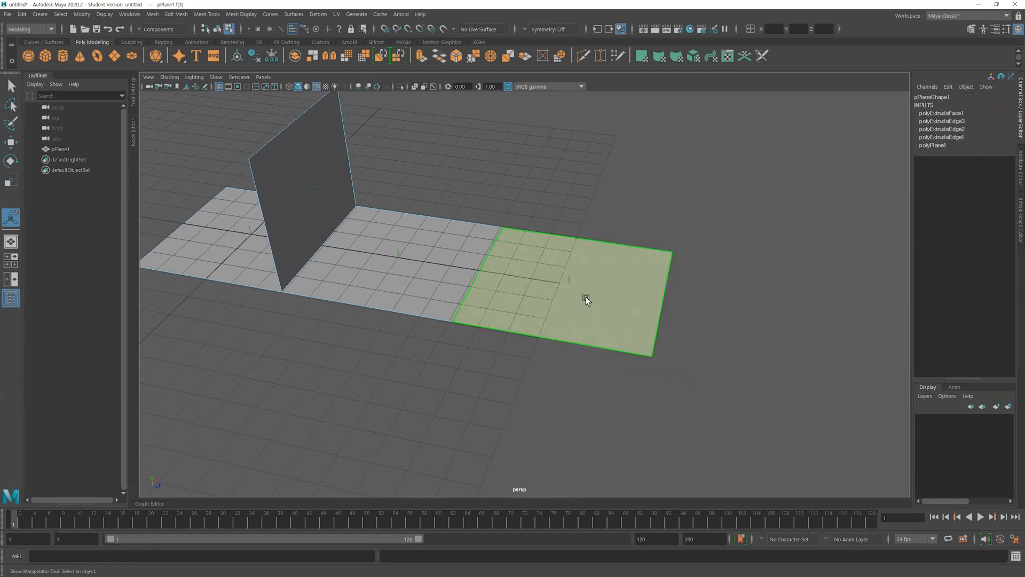
key(w)
drag(584, 295, 599, 360)
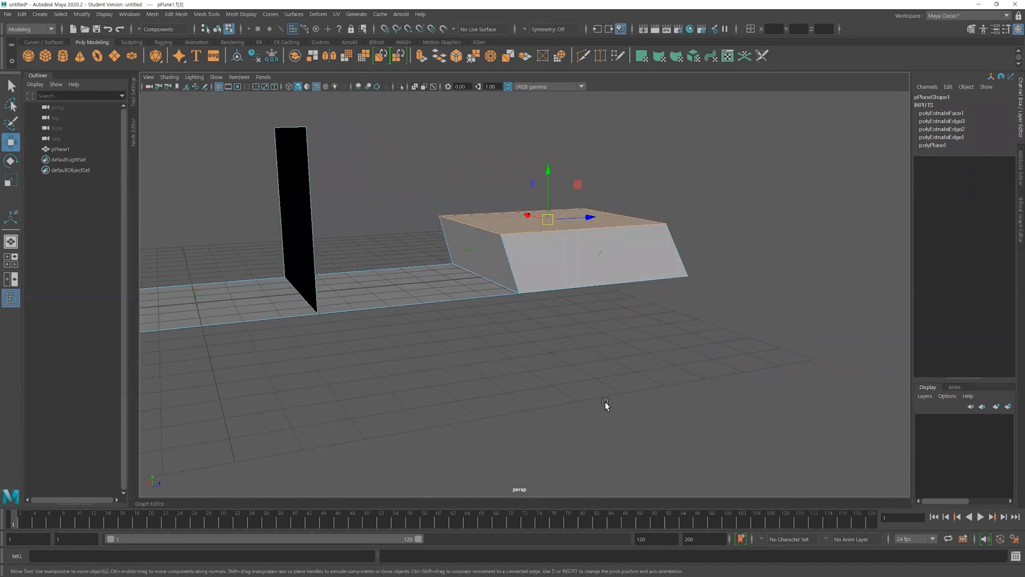
key(ctrl+z)
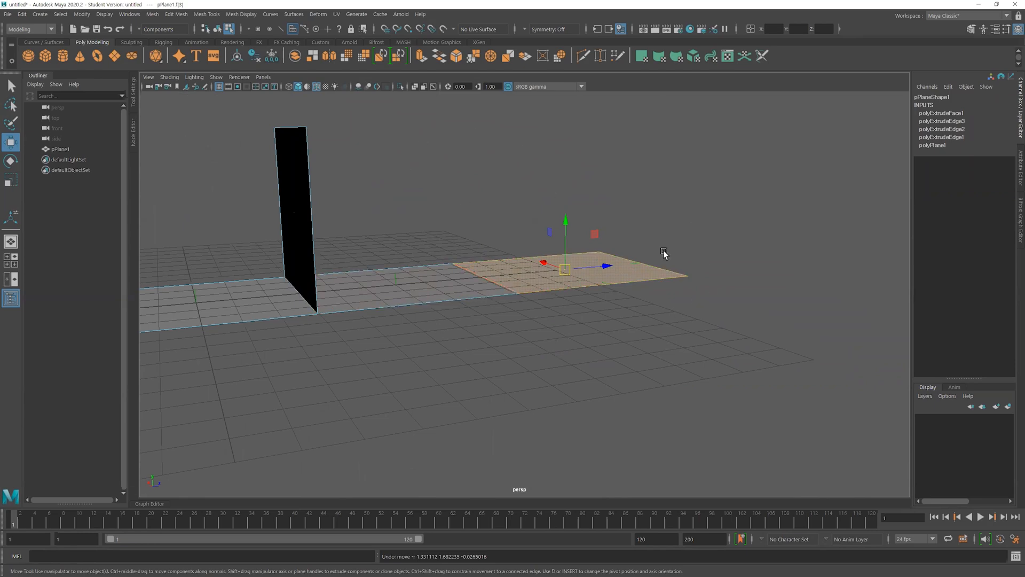
alt+drag(632, 315, 571, 351)
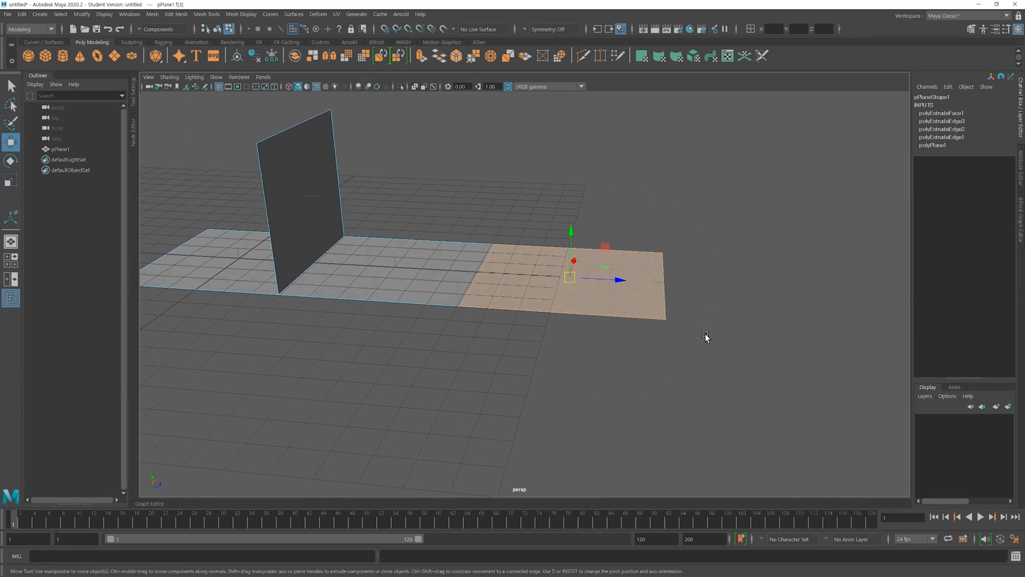
alt+right_drag(704, 333, 578, 392)
Delete the example mesh and create a polygon plane scaled to about 7.3 with reduced width and height subdivisions
key(F8)
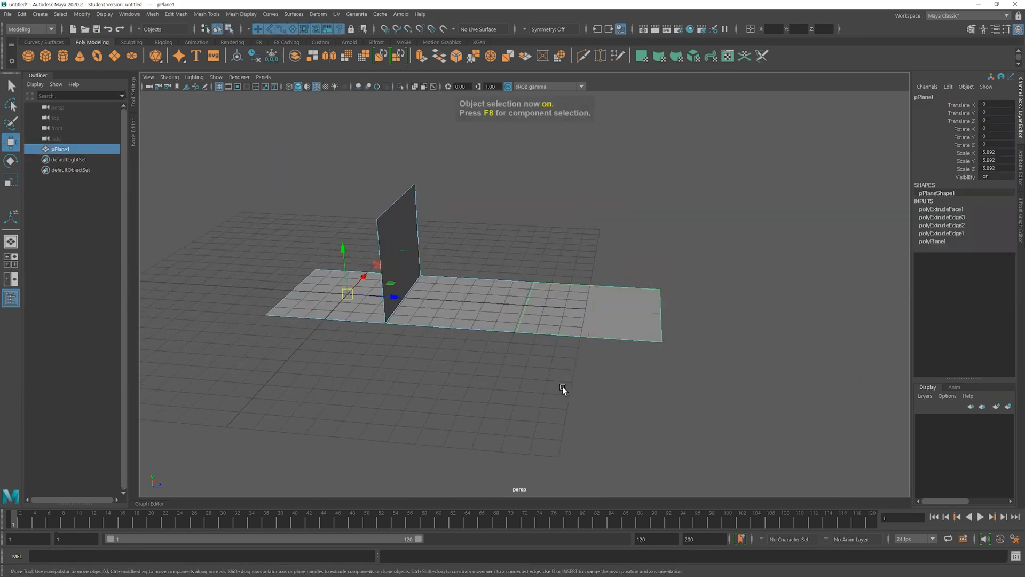
key(Delete)
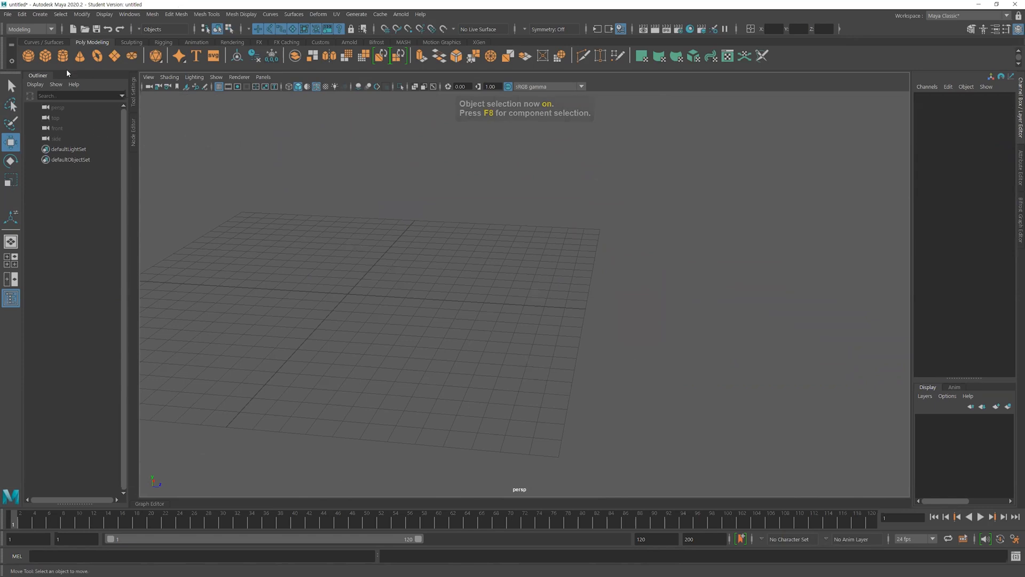
click(113, 55)
key(r)
drag(347, 294, 448, 285)
click(920, 212)
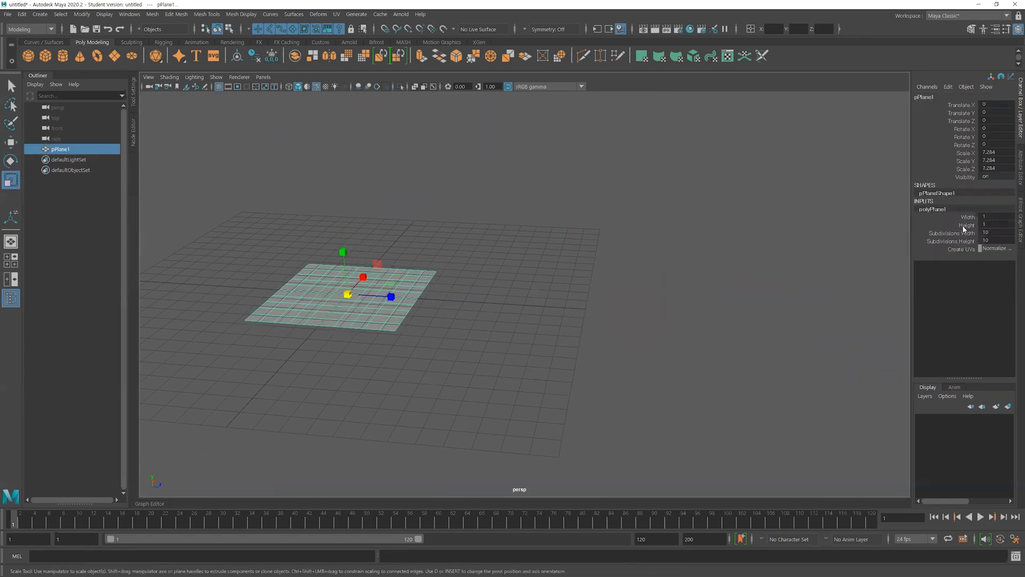
mouse_move(953, 233)
mouse_down()
mouse_move(940, 249)
mouse_move(950, 233)
mouse_up()
middle_drag(366, 274, 368, 299)
alt+drag(367, 299, 513, 278)
Duplicate the plane, offset the copy to 7 in Z, and set its scale to 6 on all axes
key(r)
key(ctrl+d)
key(w)
click(997, 168)
drag(996, 158, 996, 152)
text(6)
key(Return)
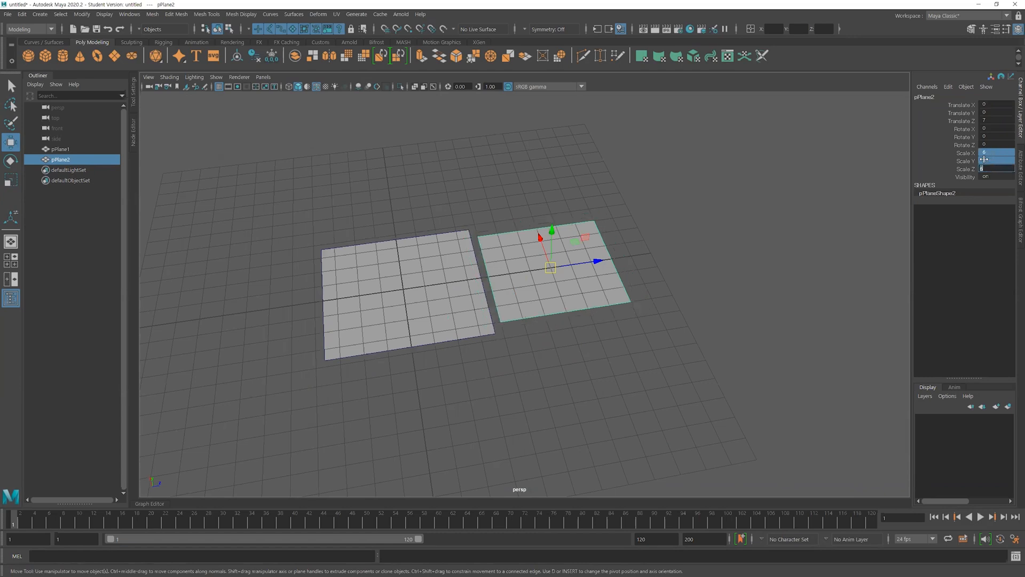
Set the original plane's scale to 6 on all axes
click(408, 326)
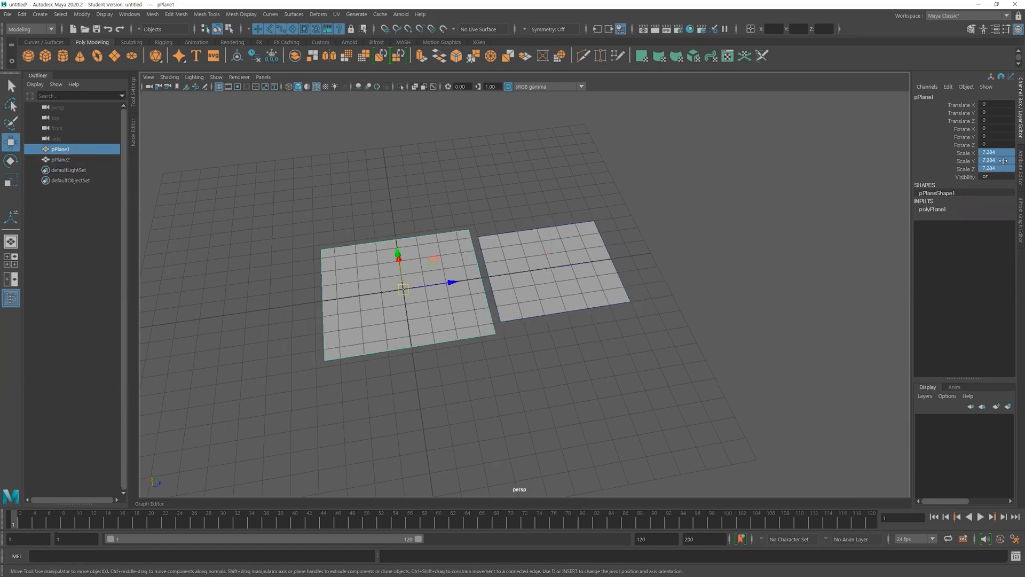
text(6)
key(Return)
Snap the duplicated plane along Z to 6 so its edge meets the original plane
alt+drag(556, 299, 585, 315)
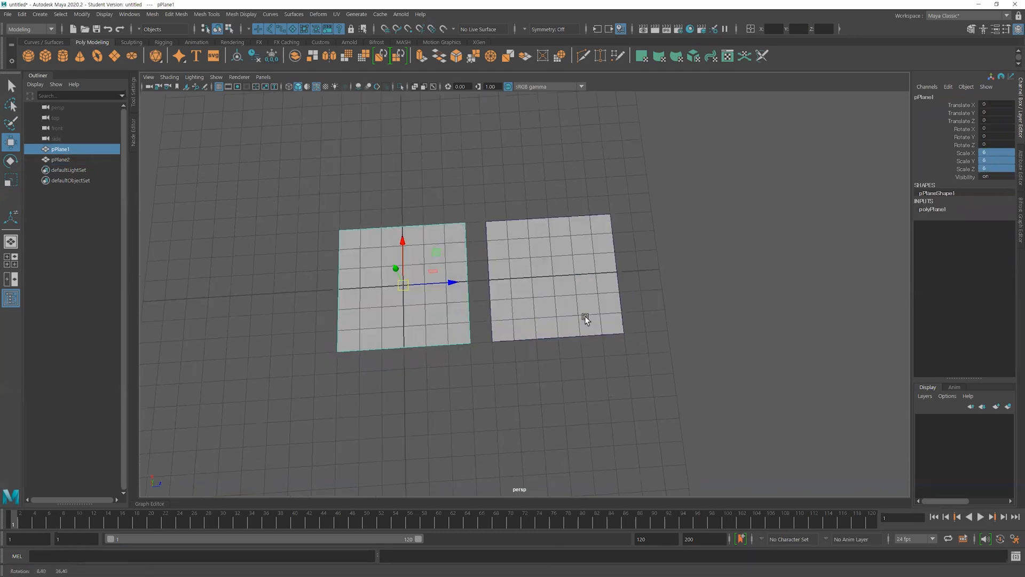
click(572, 321)
key(x)
drag(604, 270, 486, 270)
Flip the duplicated plane upside down by rotating it 180 degrees about X
key(e)
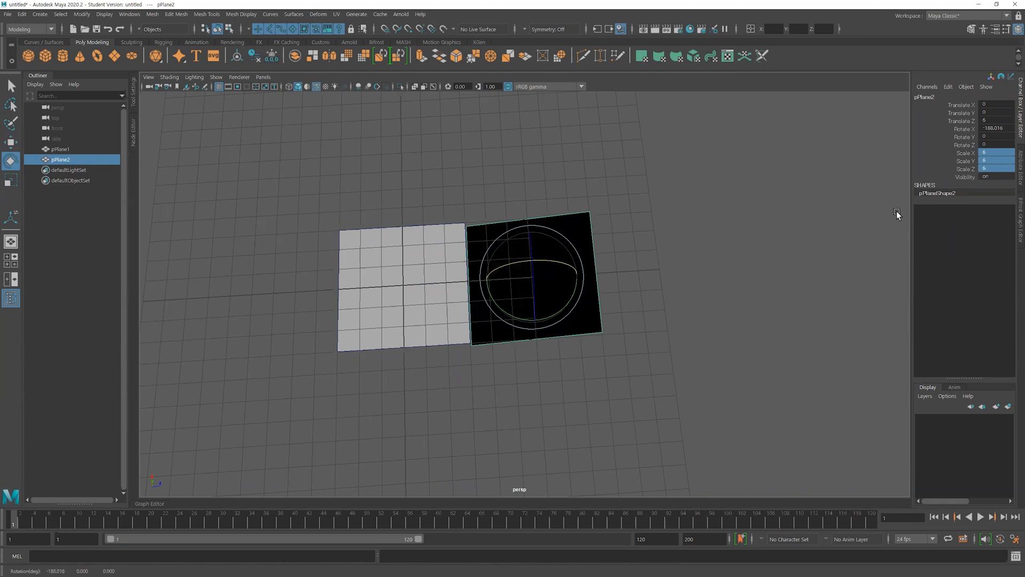
click(997, 129)
text(-180)
key(Return)
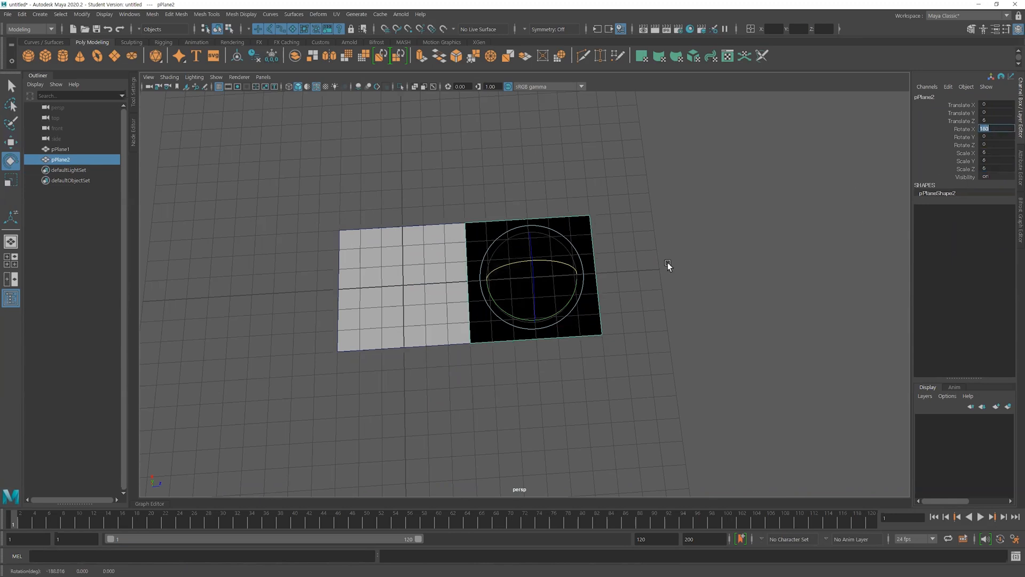
Combine the two adjoining planes into one mesh and delete its history
click(511, 424)
alt+drag(489, 447, 530, 409)
drag(458, 313, 294, 231)
scroll(507, 278, down, 1)
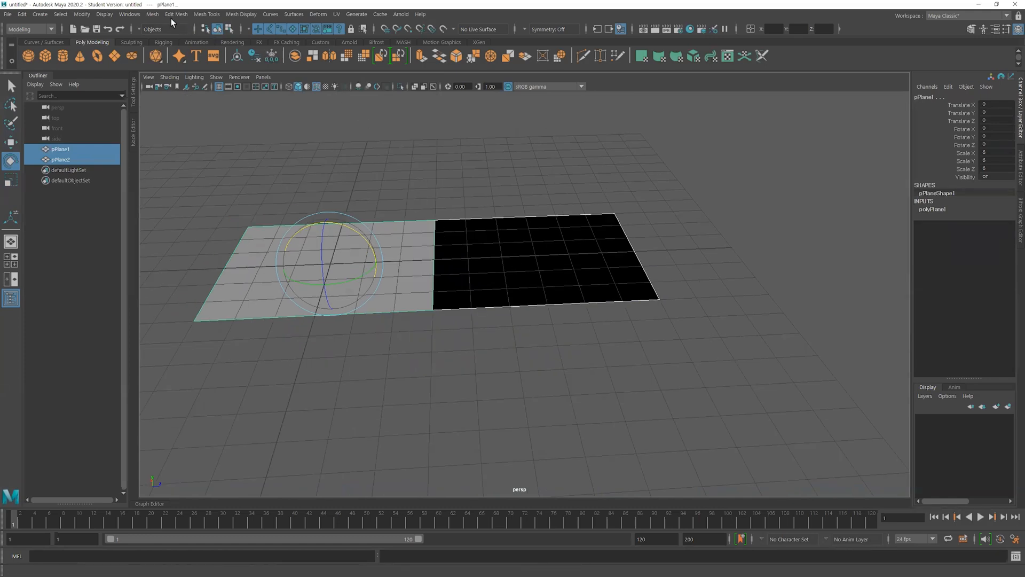
click(152, 14)
click(173, 50)
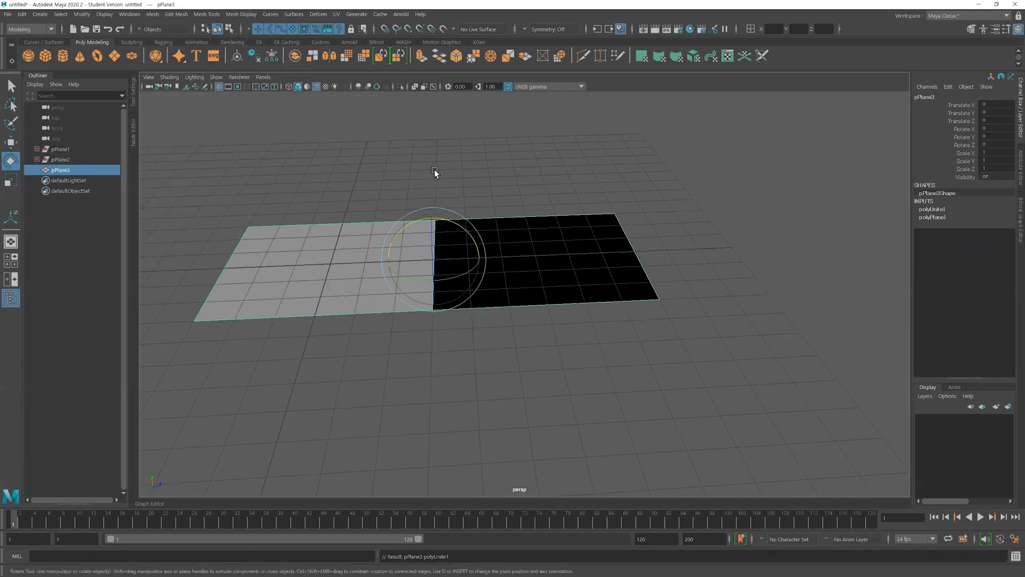
key(alt+shift+d)
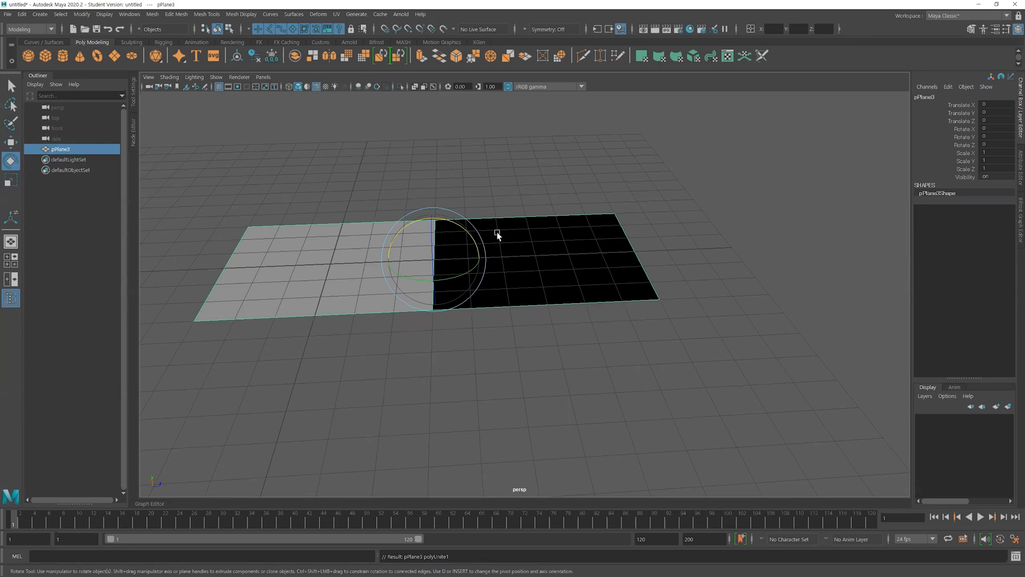
Select the overlapping vertices along the border between the two faces and merge them with a 0.01 distance threshold
alt+middle_drag(527, 229, 556, 244)
right_drag(558, 244, 522, 246)
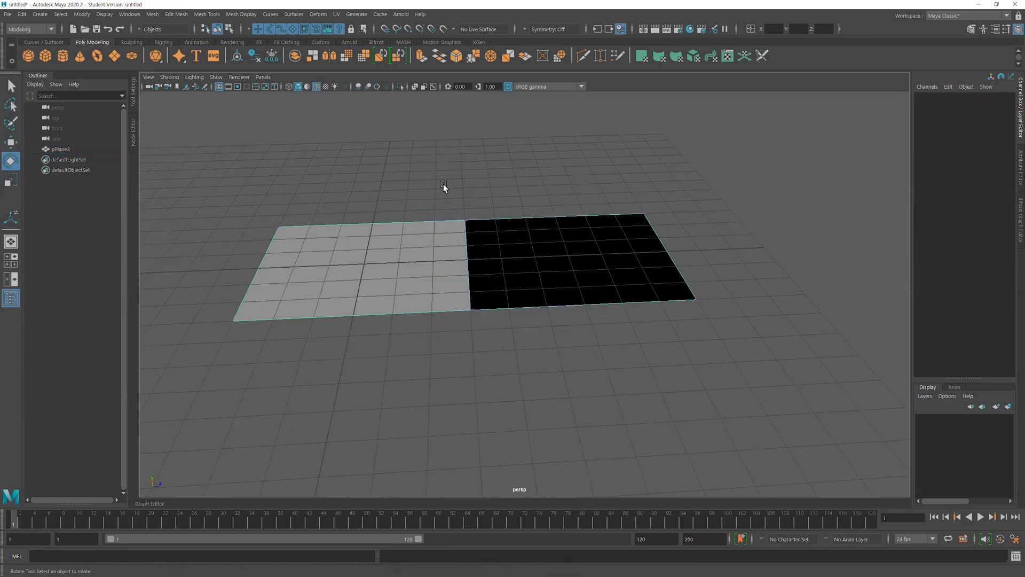
drag(444, 184, 501, 367)
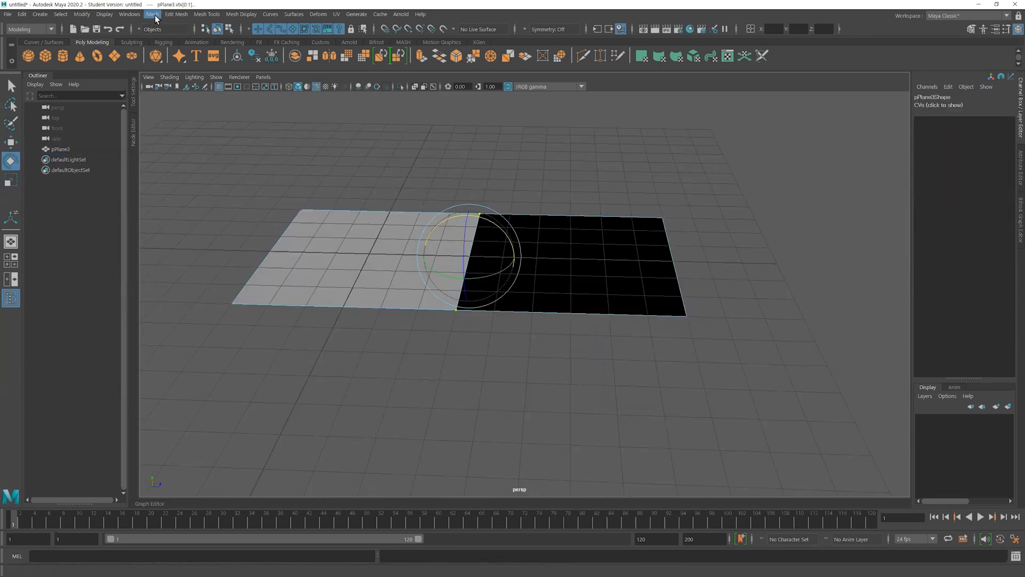
click(154, 16)
mouse_move(176, 15)
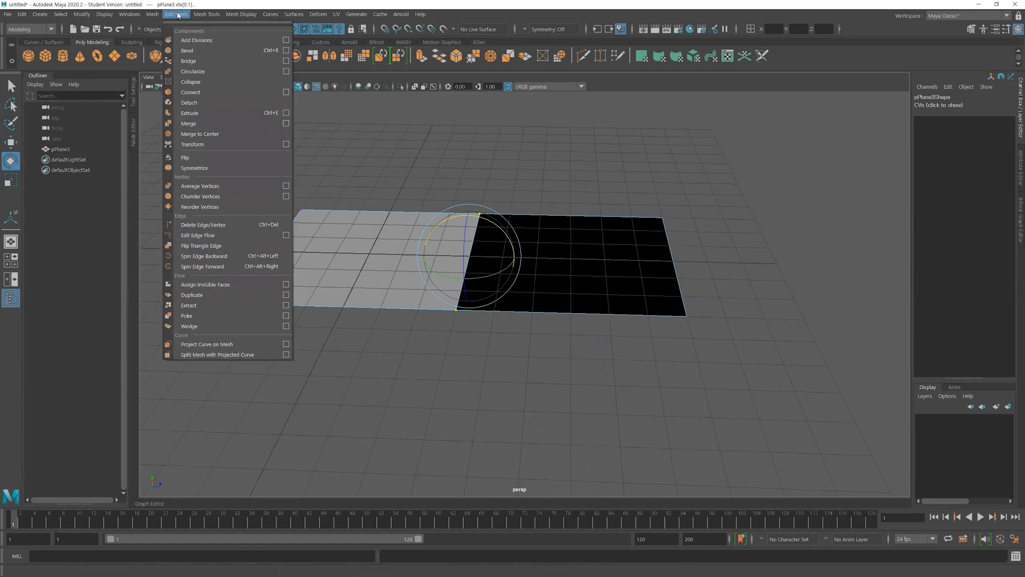
click(197, 123)
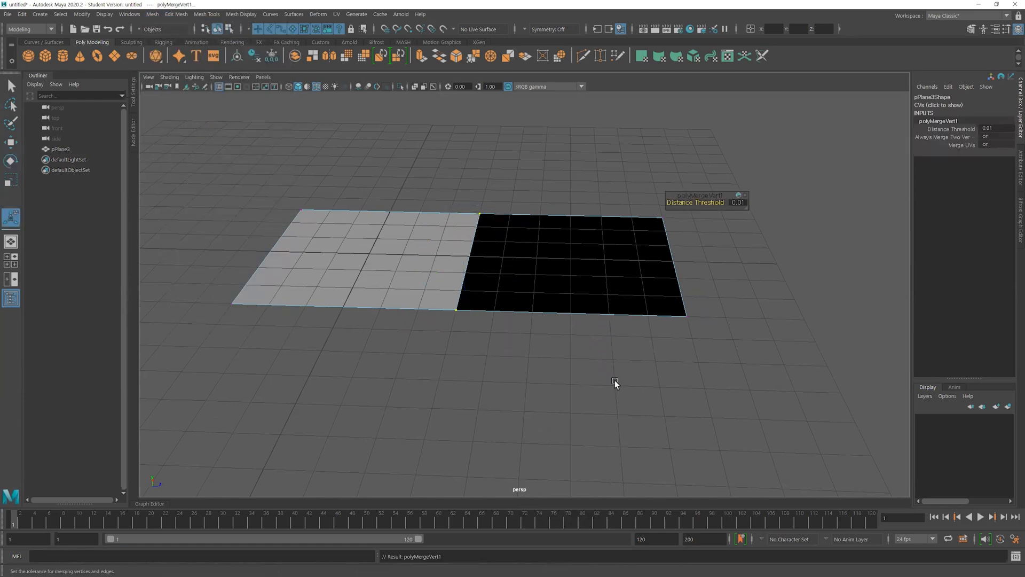
Test the weld by moving the merged vertex at the near end of the shared border, and undo the move
click(514, 345)
click(460, 315)
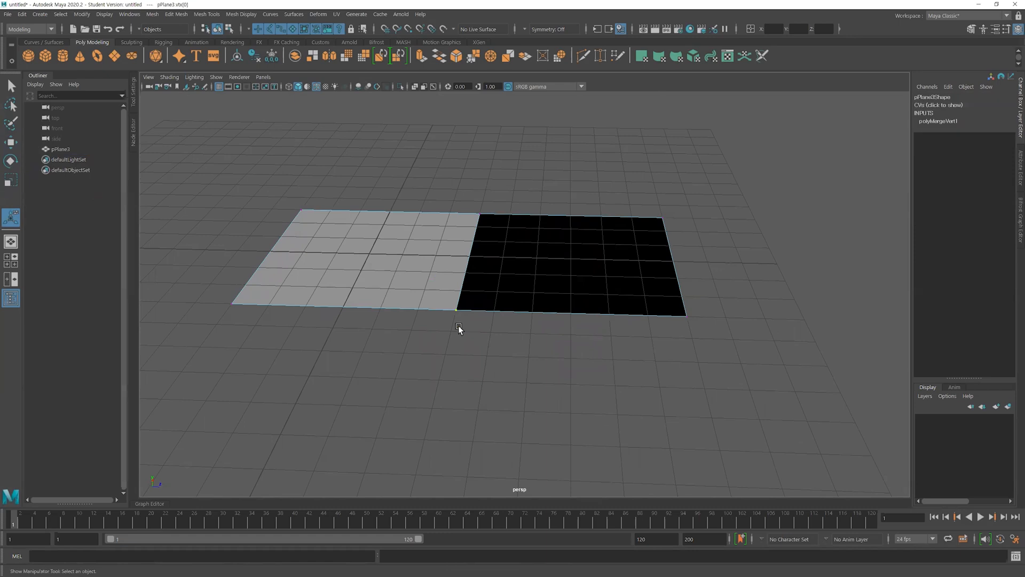
key(w)
drag(456, 311, 443, 341)
key(ctrl+z)
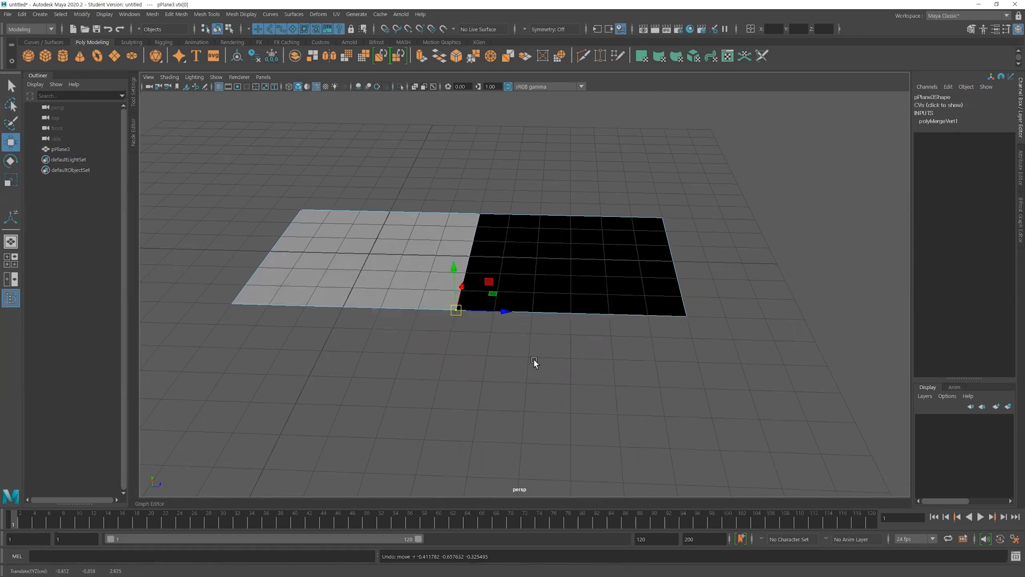
Return to object selection and turn on the face normals display for the combined plane
key(F8)
key(F8)
click(659, 370)
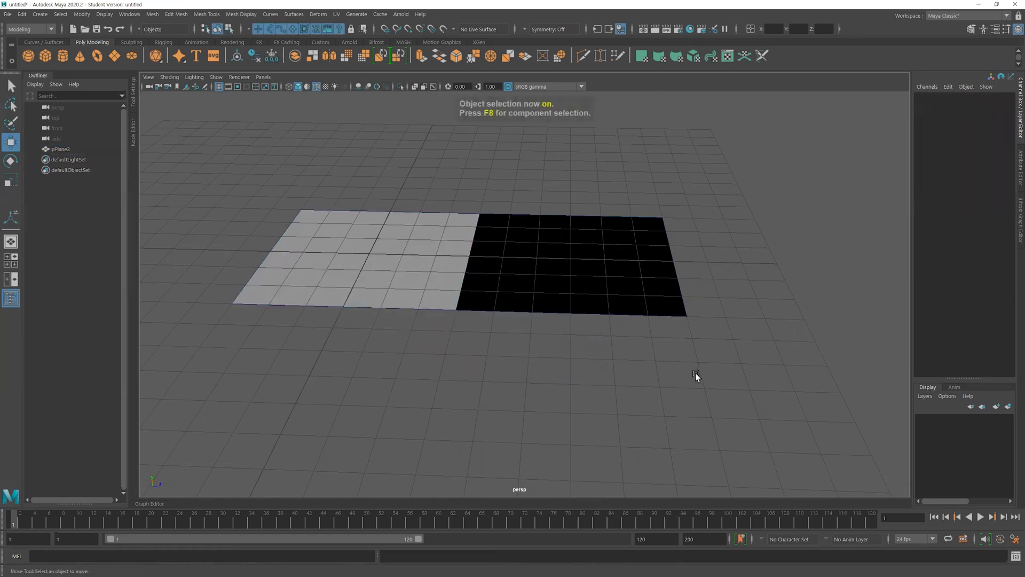
alt+right_drag(696, 376, 494, 361)
alt+drag(494, 361, 484, 367)
alt+right_drag(480, 367, 518, 373)
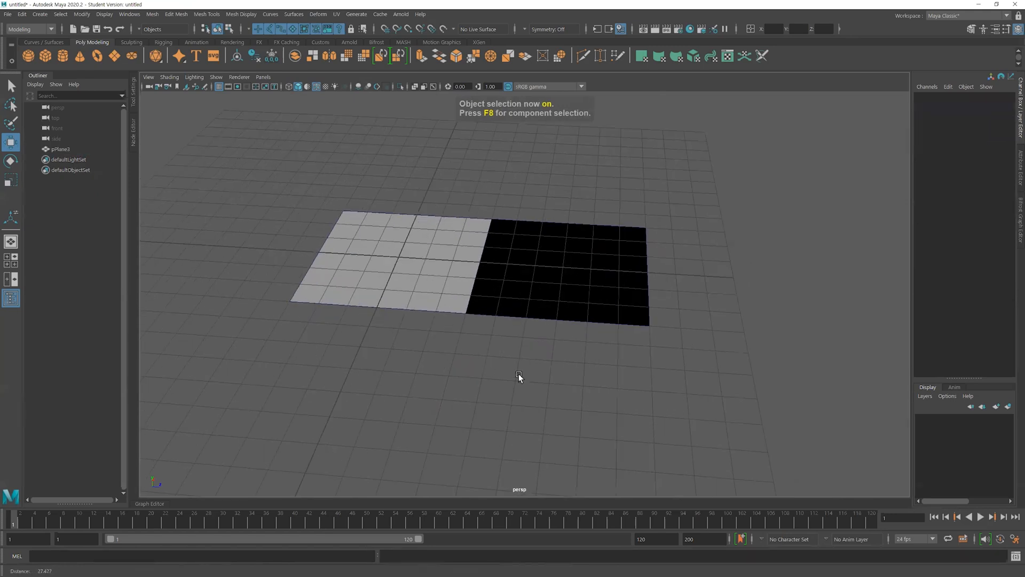
click(449, 283)
click(109, 14)
mouse_move(196, 147)
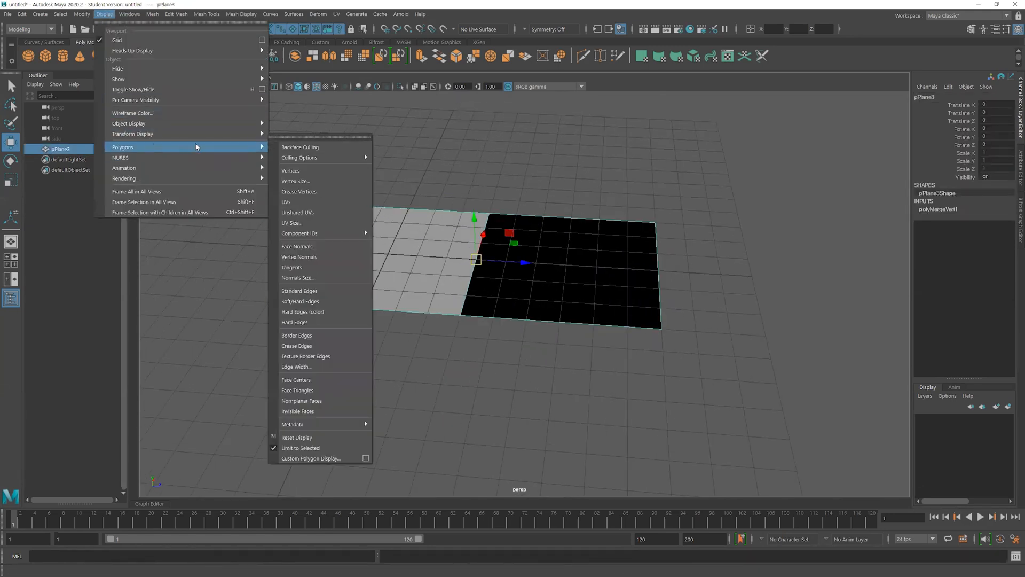
click(298, 246)
Deselect the plane and examine the direction of the face normals on both adjoining faces from a low side angle
click(480, 379)
alt+drag(479, 378, 556, 366)
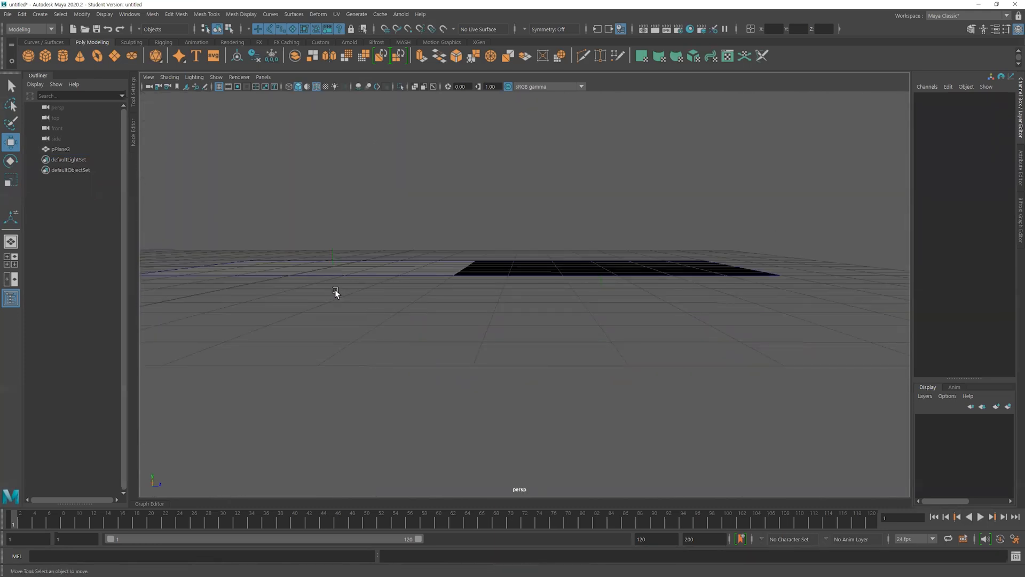
alt+drag(574, 368, 568, 339)
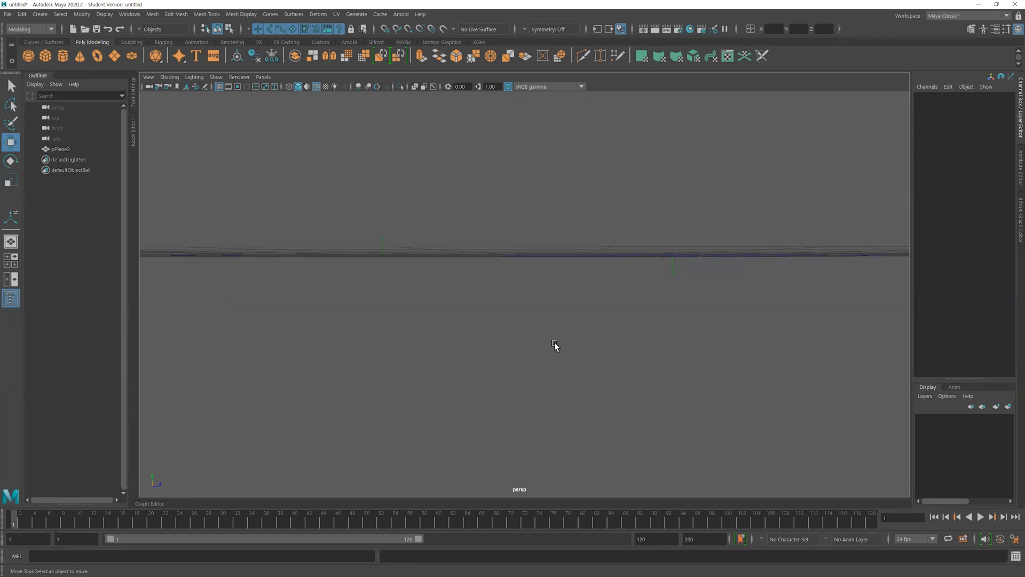
mouse_move(609, 322)
alt+mouse_down()
mouse_move(479, 305)
mouse_move(600, 329)
alt+mouse_up()
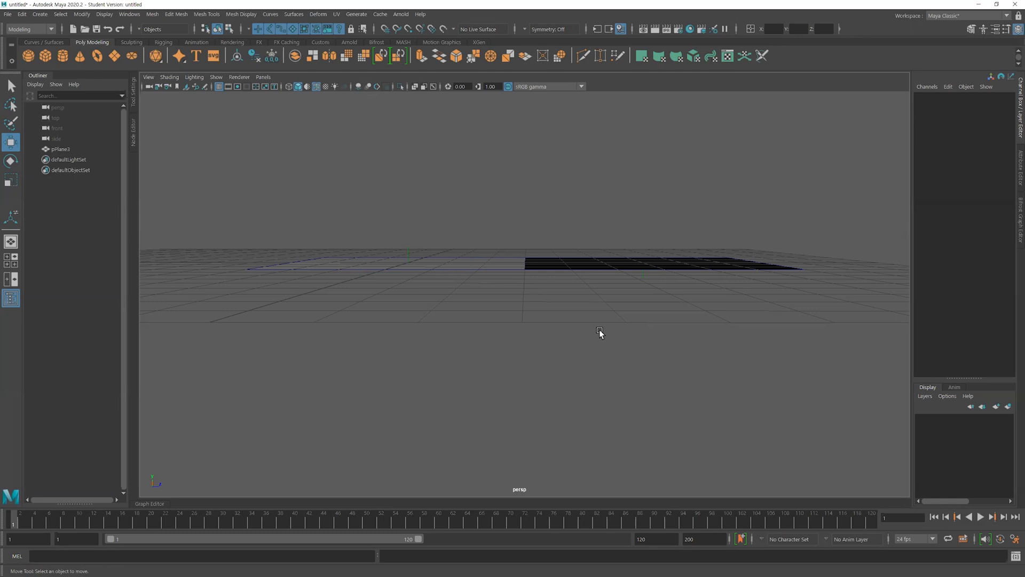
alt+drag(695, 330, 606, 341)
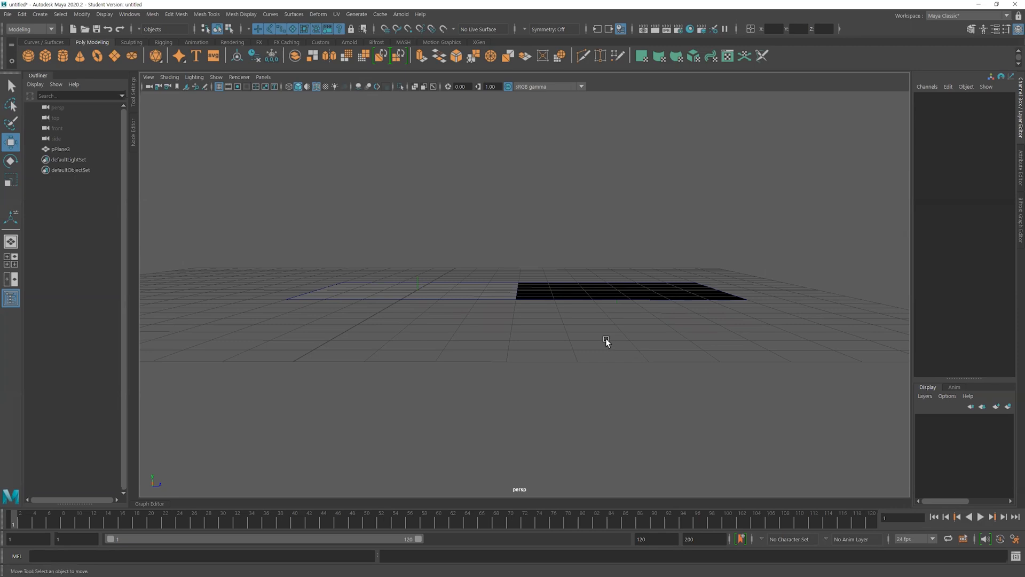